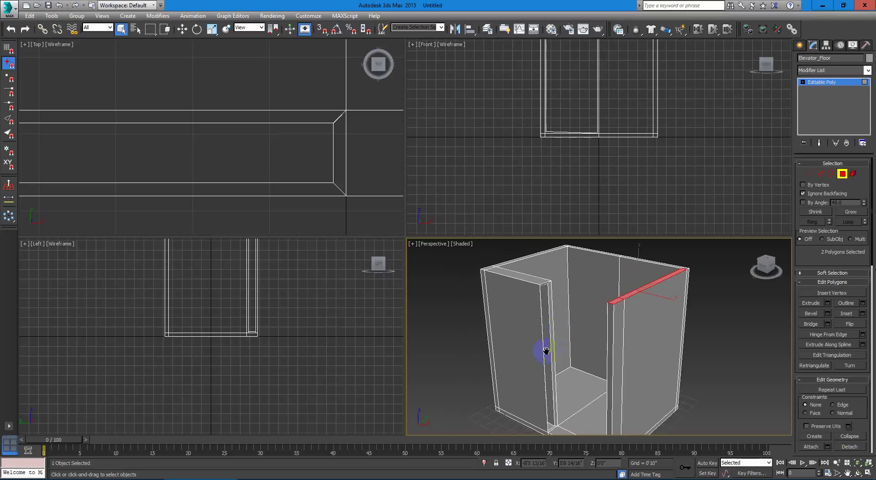
Step: Add the adjoining corner polygon to the side wall's top-face selection and extrude the three polygons by 0'2 2/16"
middle_click_drag(705, 350, 662, 367, "alt")
middle_click_drag(729, 362, 647, 360, "alt")
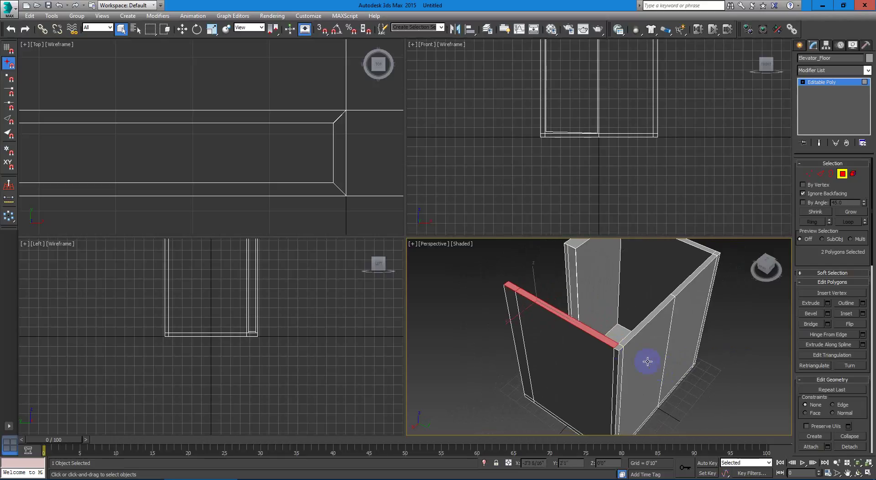
left_click(618, 348, "ctrl")
middle_click_drag(579, 358, 647, 354, "alt")
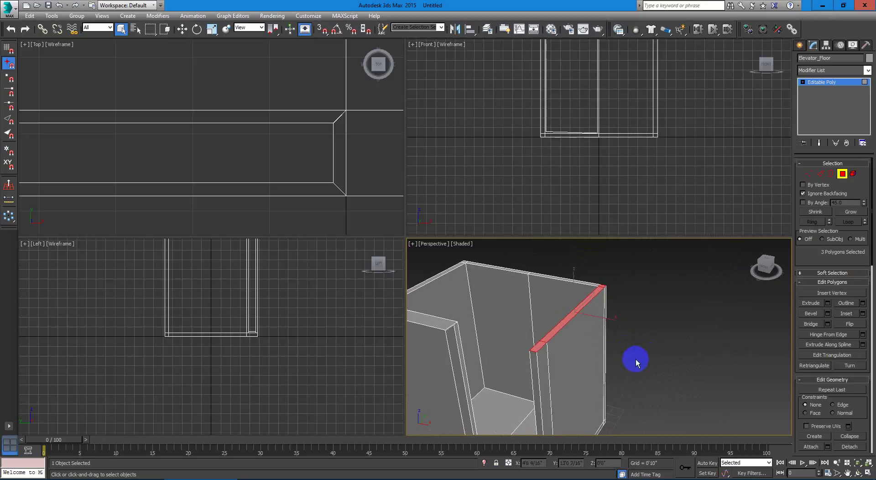
middle_click_drag(635, 361, 608, 337, "alt")
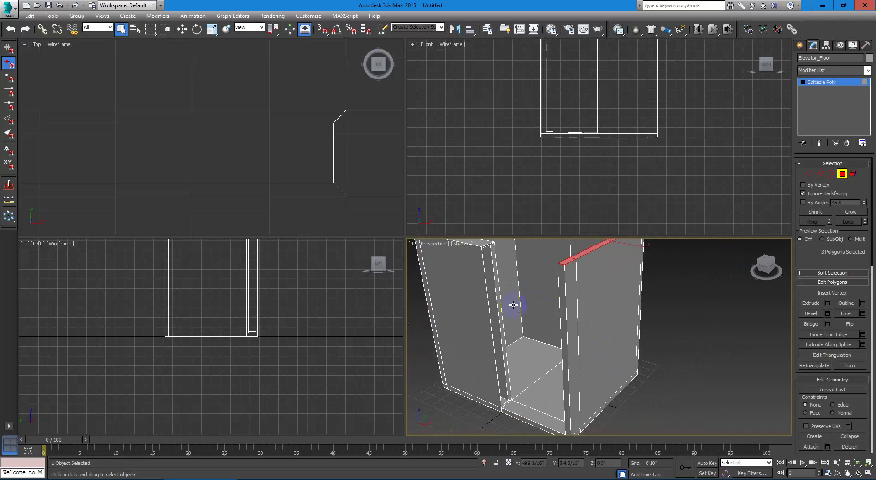
middle_click_drag(513, 305, 583, 318, "alt")
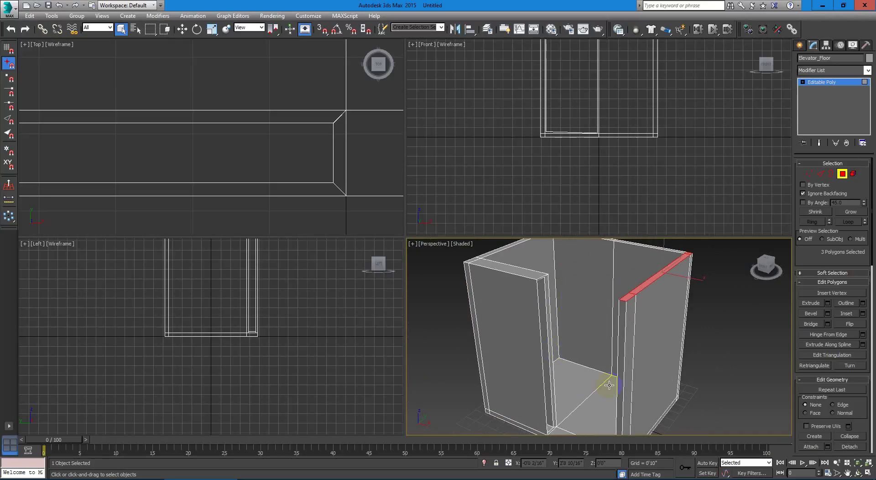
mouse_move(609, 385)
middle_mouse_down()
mouse_move(588, 386)
mouse_move(599, 367)
mouse_move(602, 398)
middle_mouse_up()
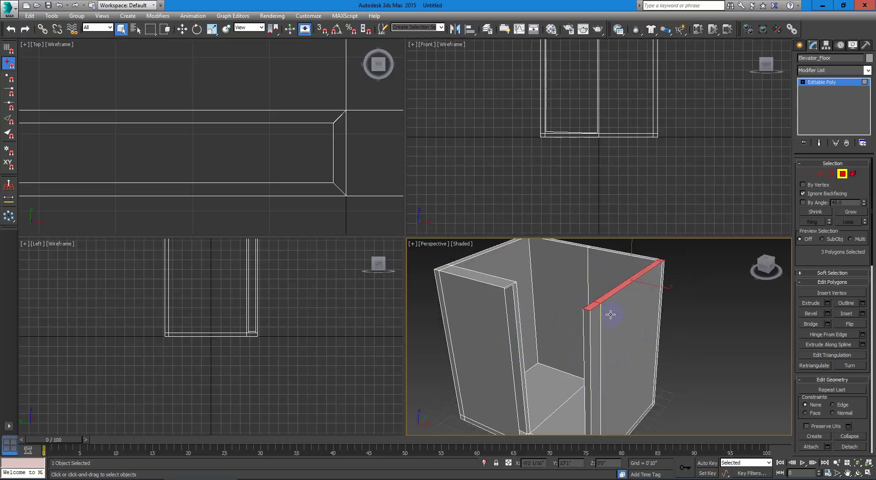
middle_click_drag(635, 322, 630, 321)
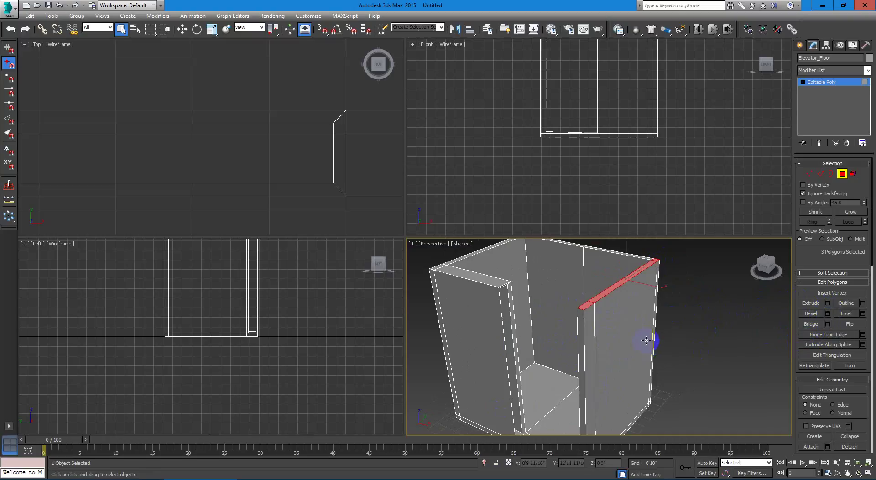
left_click(827, 303)
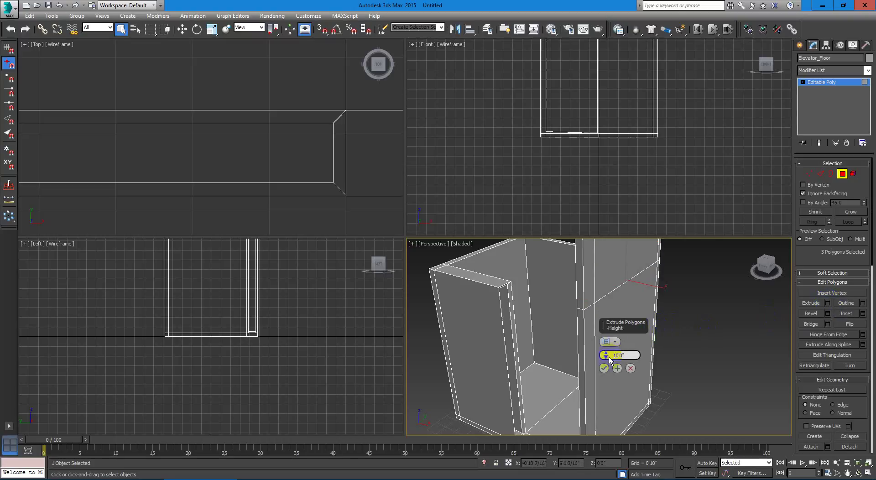
left_click_drag(608, 356, 632, 138)
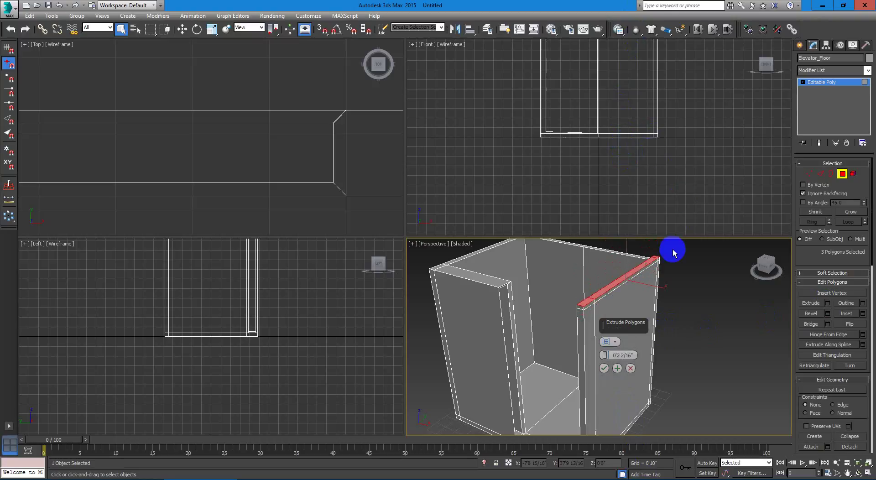
left_click(604, 369)
Step: Grow the selection to the whole extruded strip above the side wall and detach it as a separate object named Elevator_Cealing
scroll(557, 360, "up", 5)
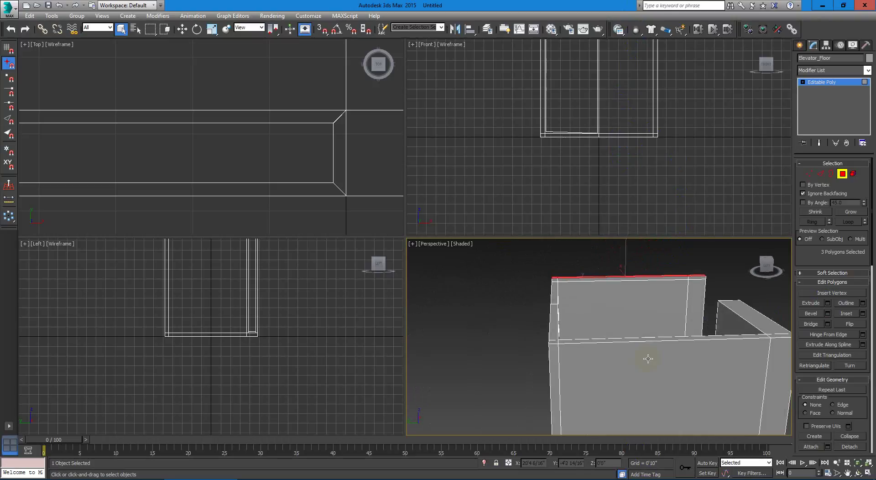
middle_click_drag(725, 303, 664, 307, "alt")
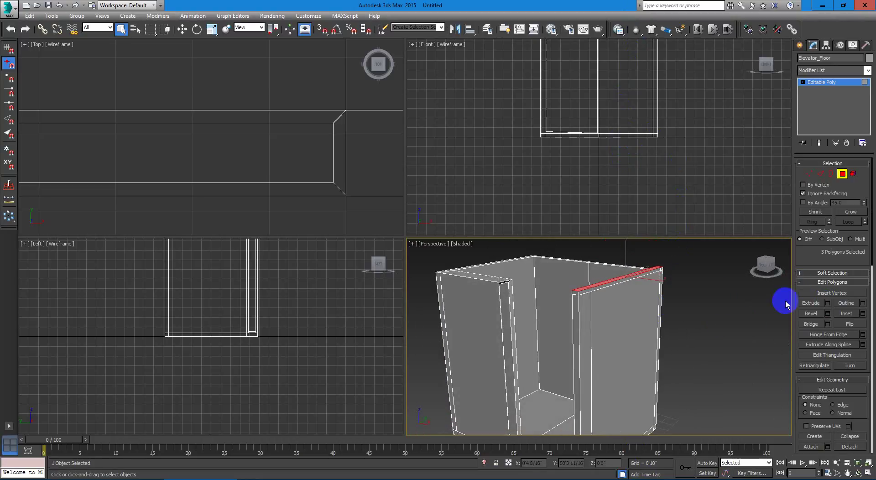
left_click(849, 214)
mouse_move(565, 348)
middle_mouse_down("alt")
mouse_move(630, 336)
mouse_move(573, 354)
mouse_move(454, 349)
mouse_move(583, 349)
mouse_move(574, 351)
middle_mouse_up("alt")
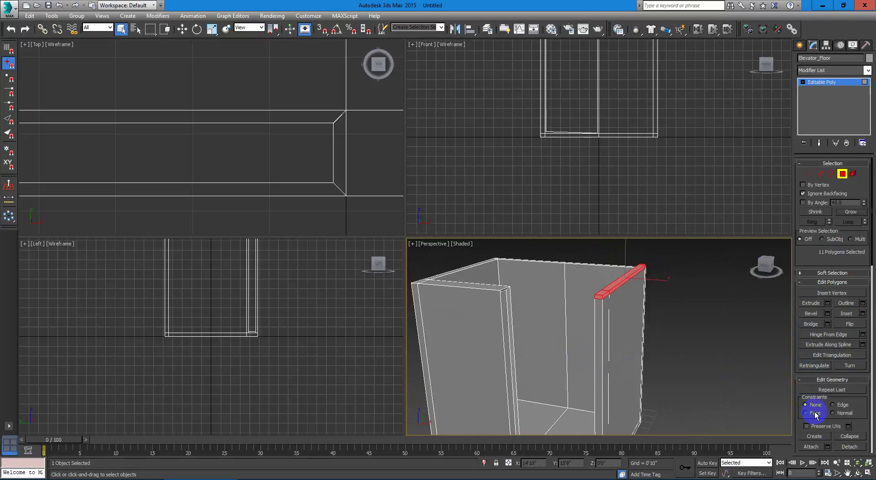
left_click(850, 447)
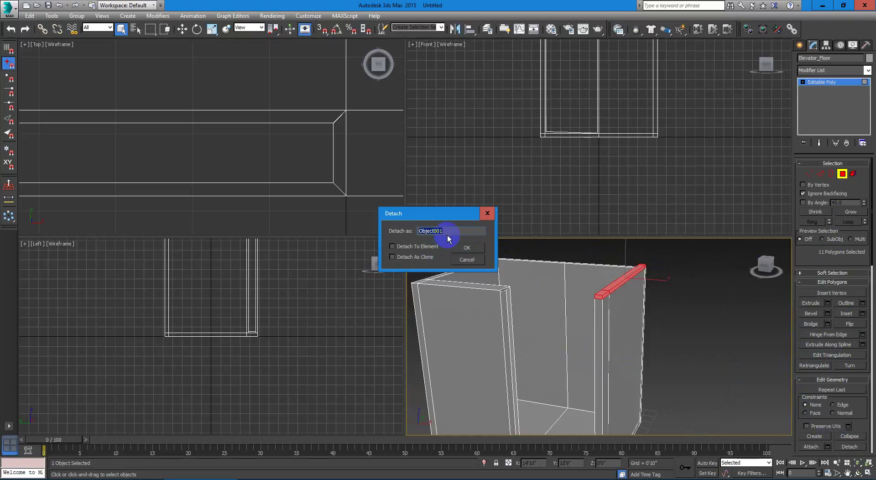
type("Elevator_Cealing")
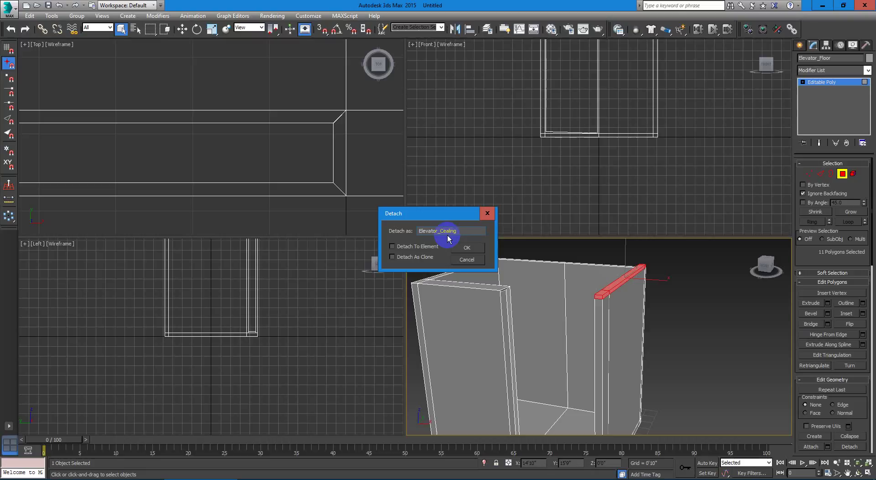
left_click(467, 247)
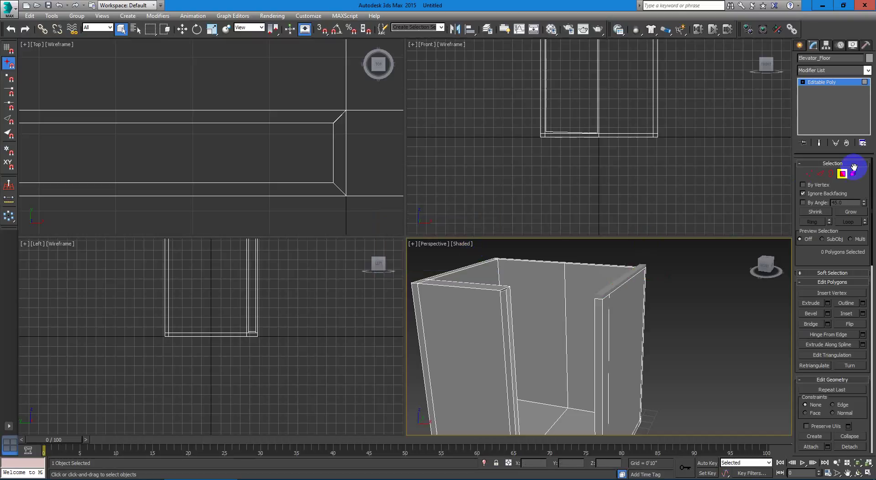
Step: Leave polygon editing and hide every object except Elevator_Floor
left_click(842, 173)
left_click(684, 291)
left_click(620, 299)
right_click(618, 297)
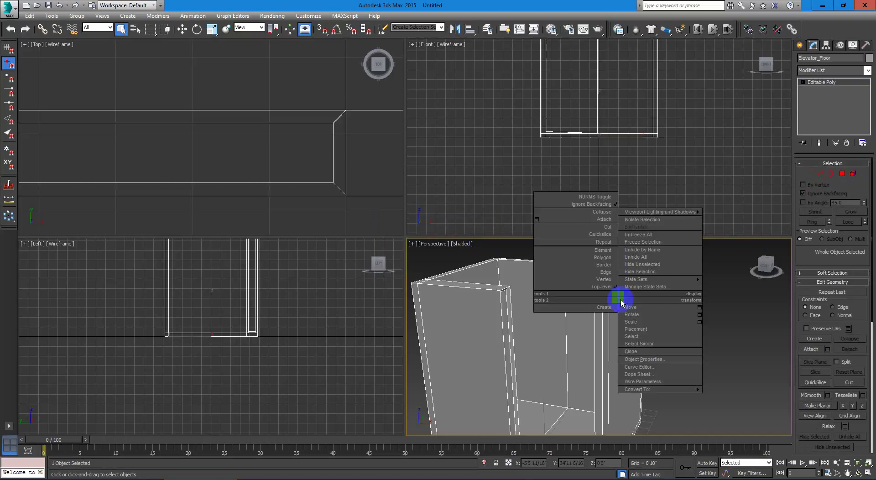
left_click(666, 265)
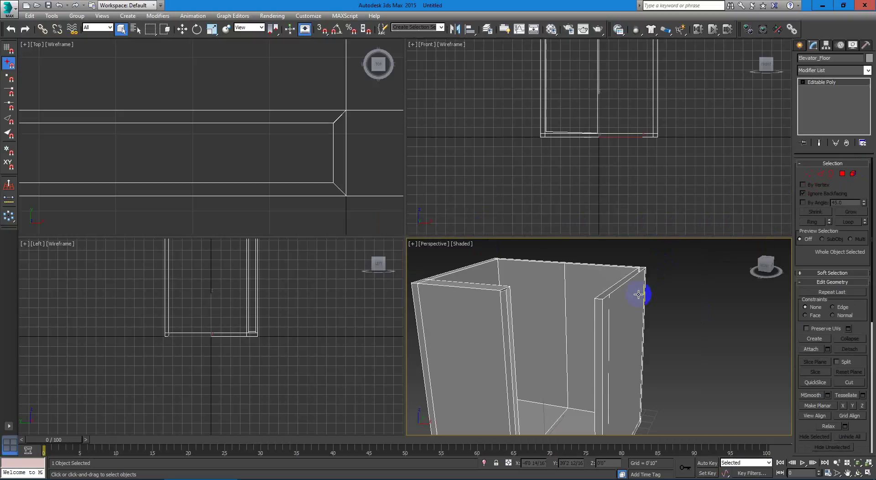
Step: Close the open top of the side wall by bridging the opposite edge pairs of its short and long segments
key("alt+w")
middle_click_drag(458, 249, 479, 285)
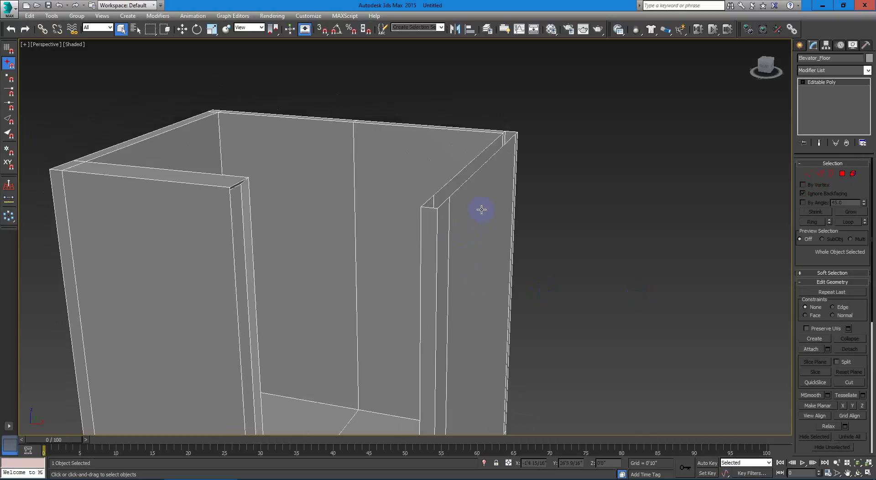
scroll(488, 187, "up", 2)
middle_click_drag(489, 186, 450, 208, "alt")
middle_click_drag(444, 294, 637, 228)
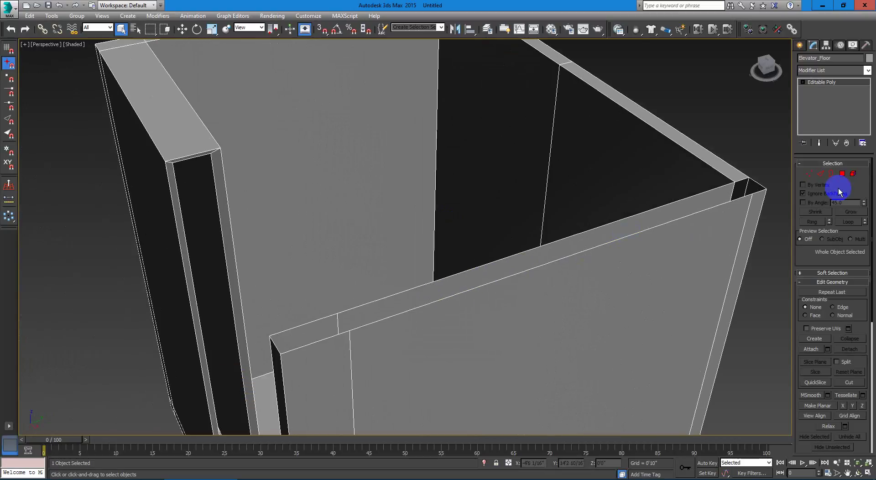
left_click(821, 174)
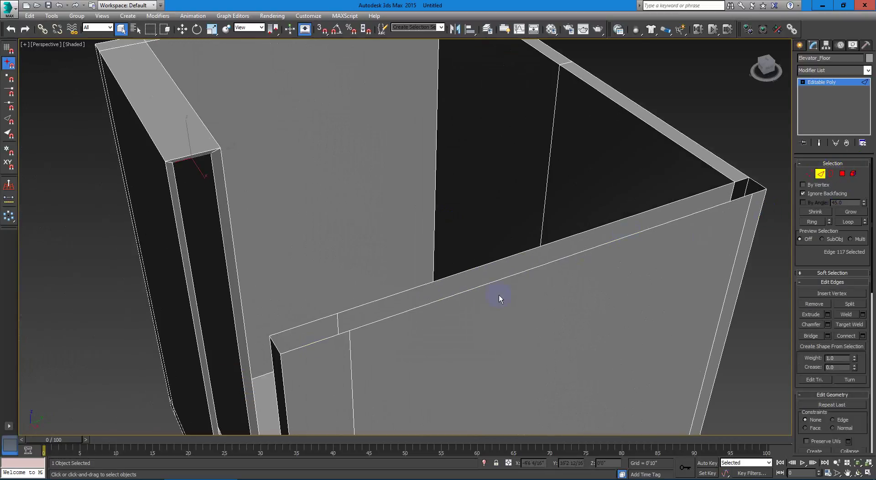
left_click(305, 328)
left_click(313, 345, "ctrl")
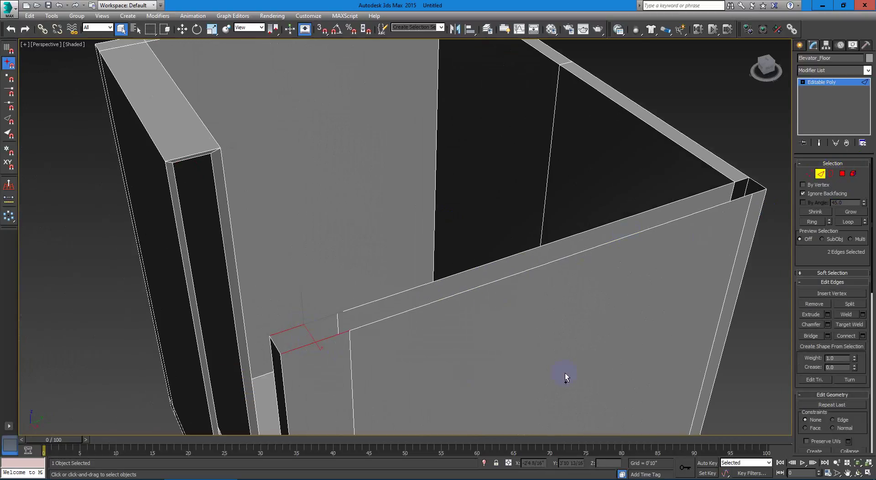
left_click(826, 336)
left_click(389, 298, "ctrl")
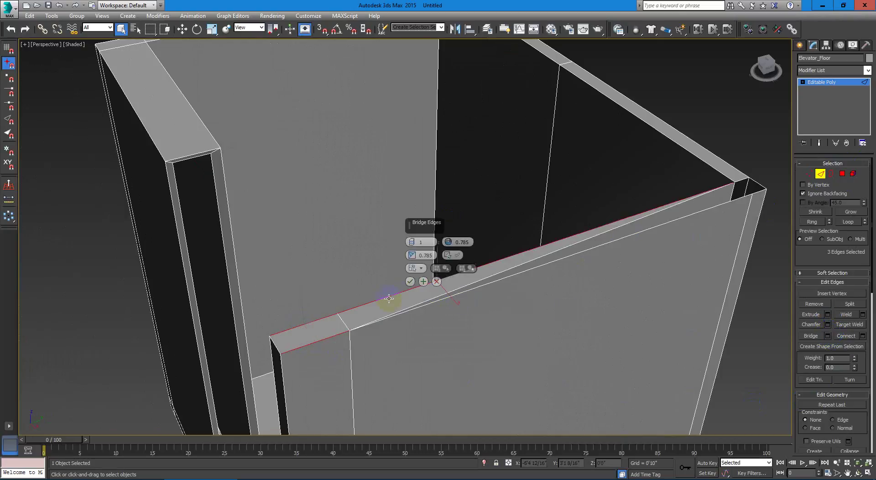
left_click(406, 312, "ctrl")
middle_click_drag(675, 270, 569, 301)
left_click(410, 282)
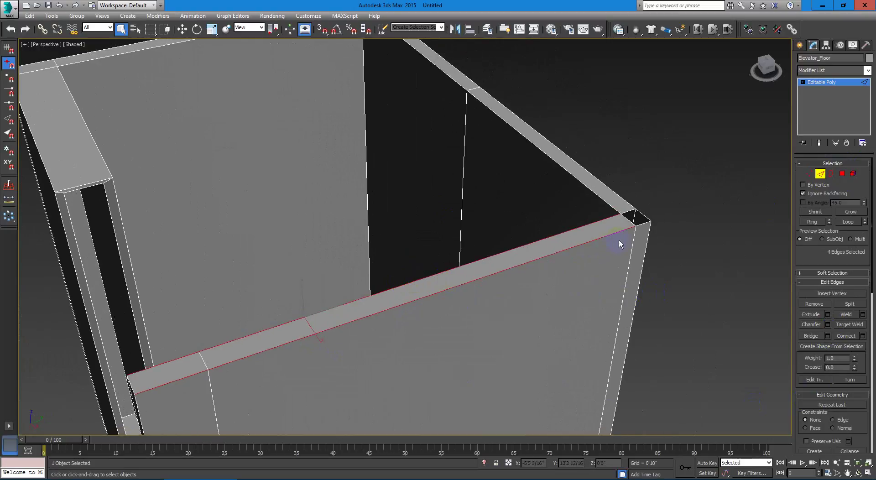
Step: Cap the open border at the side wall's top back corner and leave border editing
left_click(830, 175)
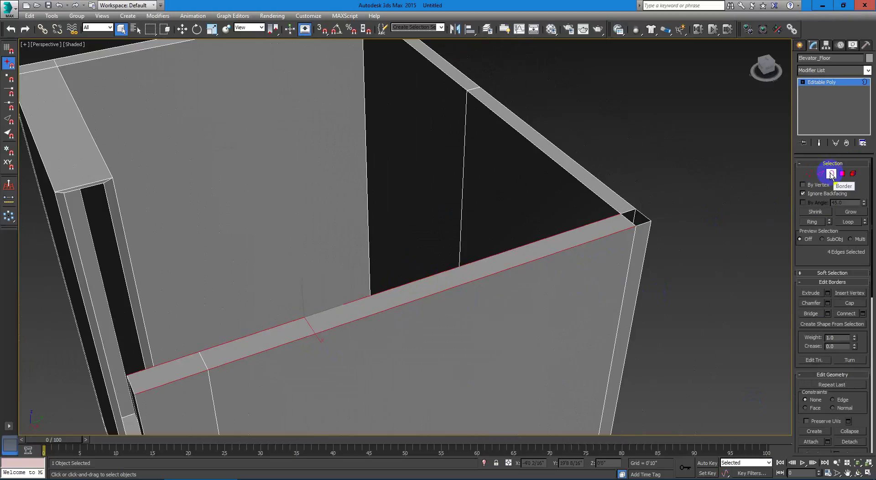
left_click(648, 221)
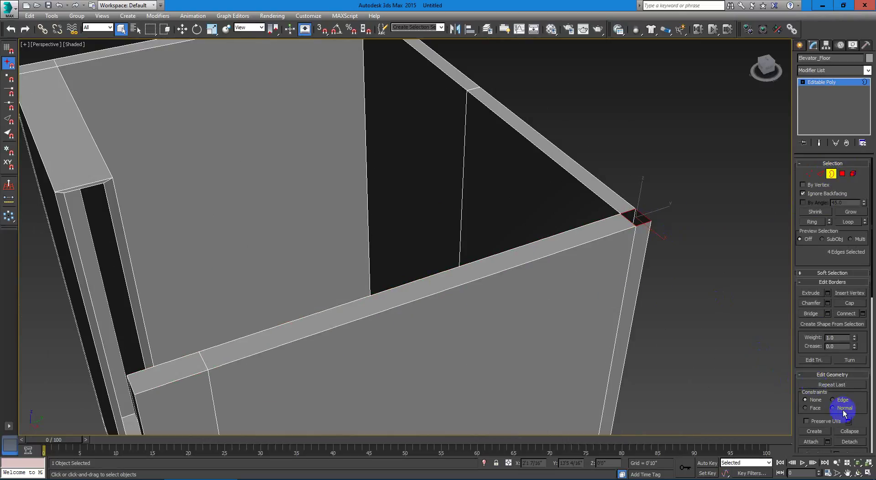
left_click(857, 304)
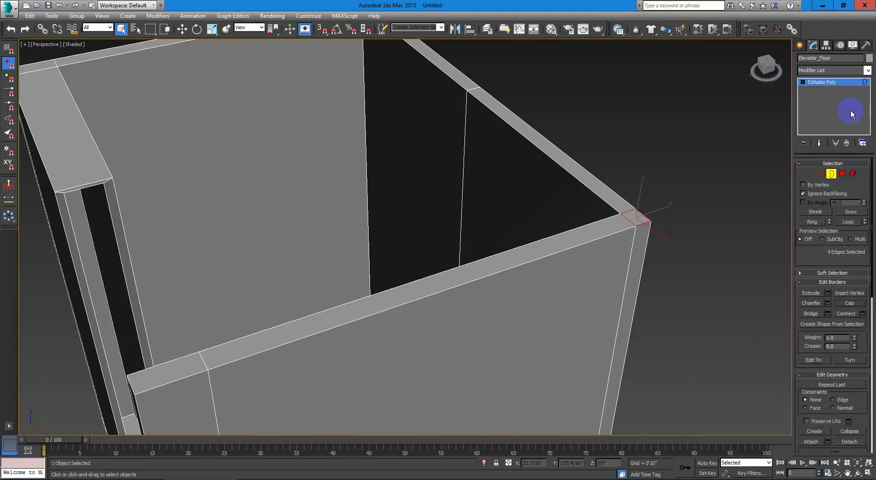
left_click(864, 82)
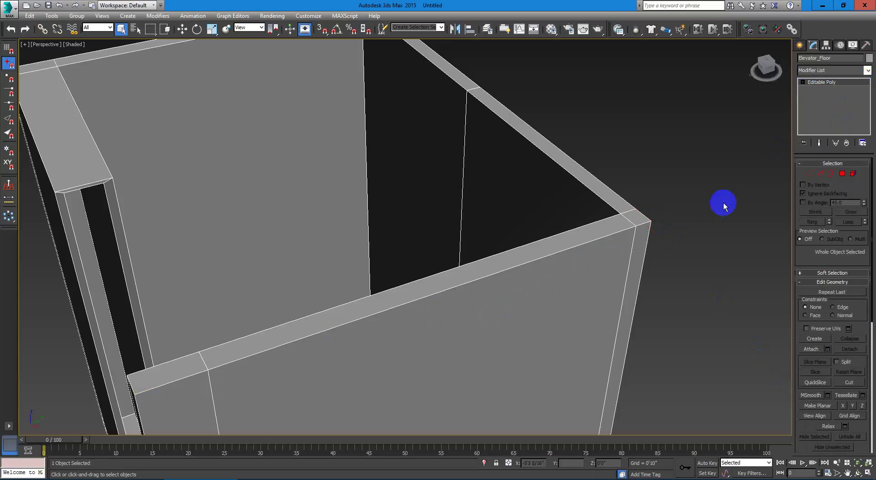
Step: Unhide all objects in the scene
scroll(700, 219, "down", 3)
middle_click_drag(552, 300, 574, 288, "alt")
middle_click_drag(675, 173, 557, 269)
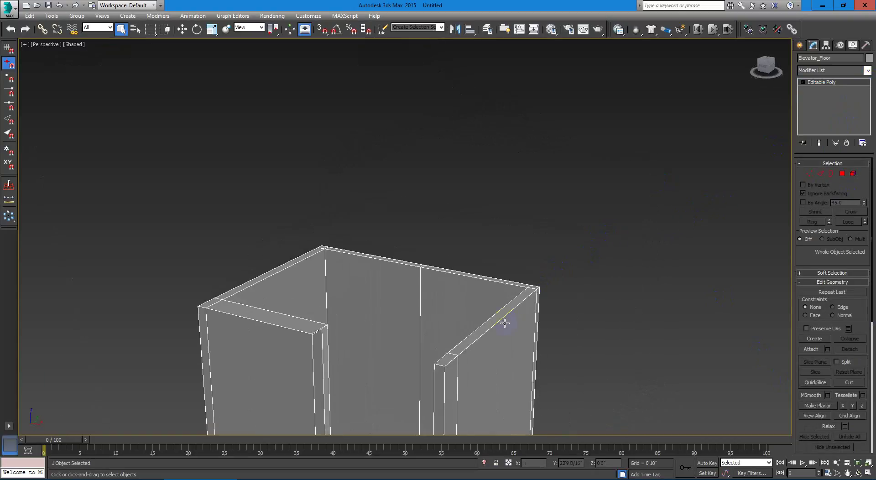
middle_click_drag(505, 323, 525, 278)
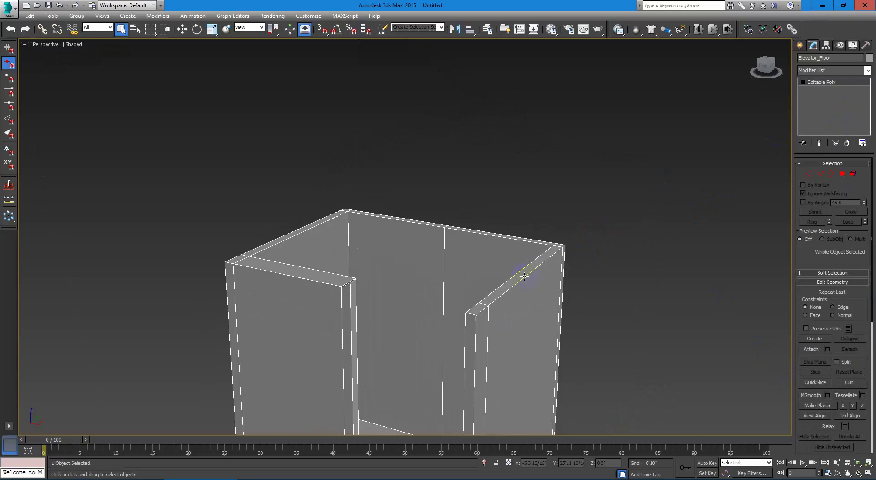
scroll(524, 276, "up", 2)
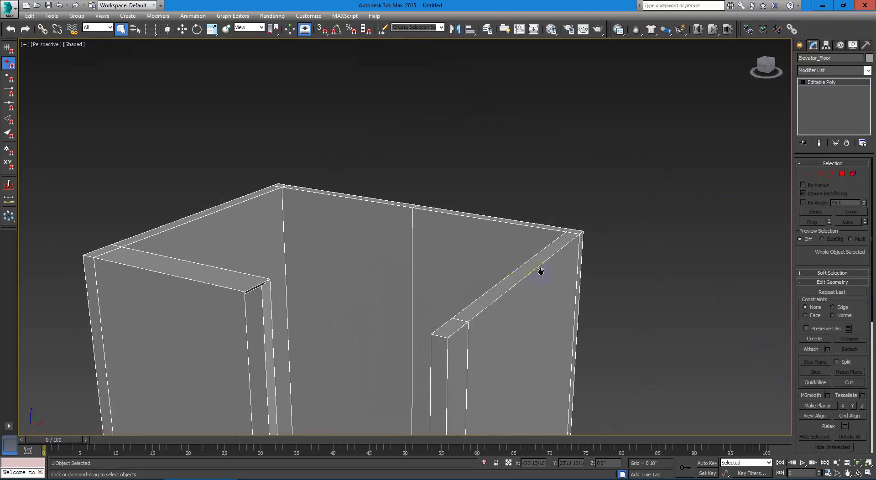
middle_click_drag(541, 272, 551, 267)
middle_click_drag(489, 276, 524, 254)
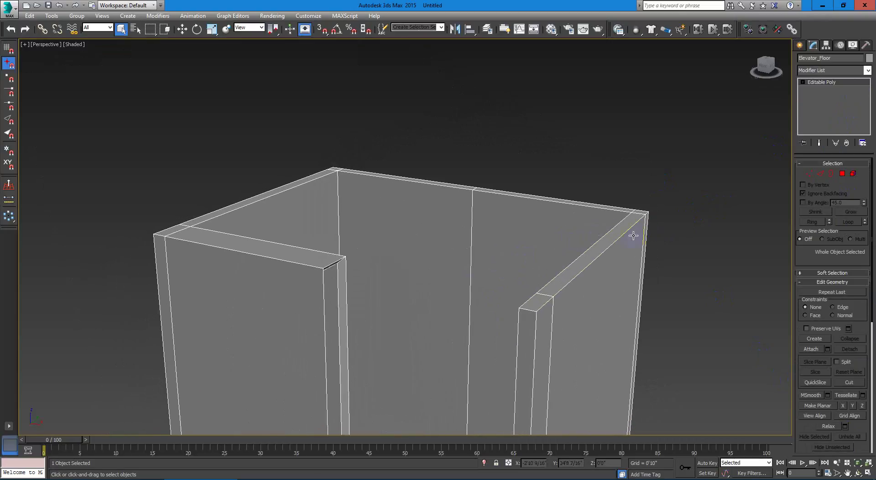
right_click(528, 239)
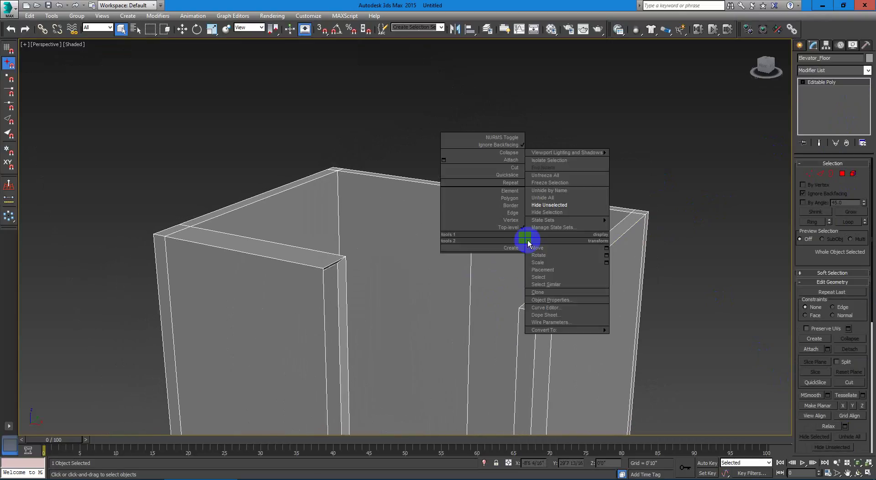
left_click(572, 199)
Step: Select the three inner side polygons of Elevator_Cealing and move them along X to the opposite wall to span the cabin's top
left_click(606, 250)
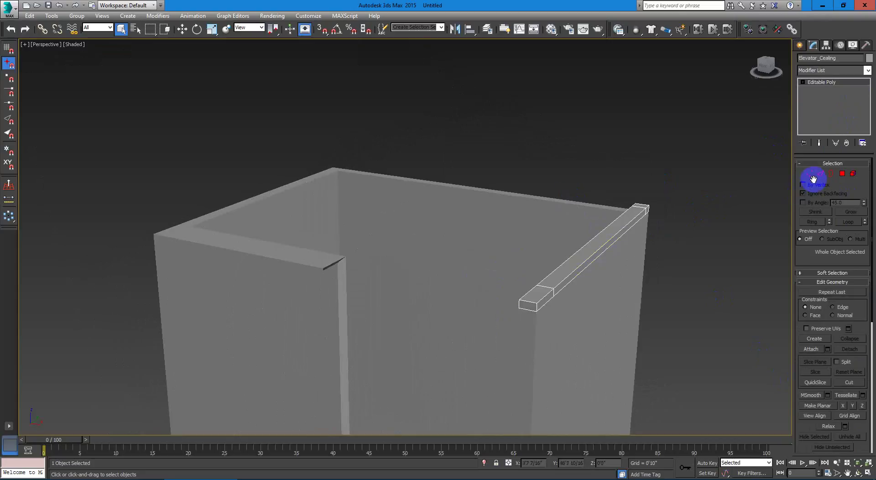
left_click(844, 174)
middle_click_drag(569, 292, 684, 280, "alt")
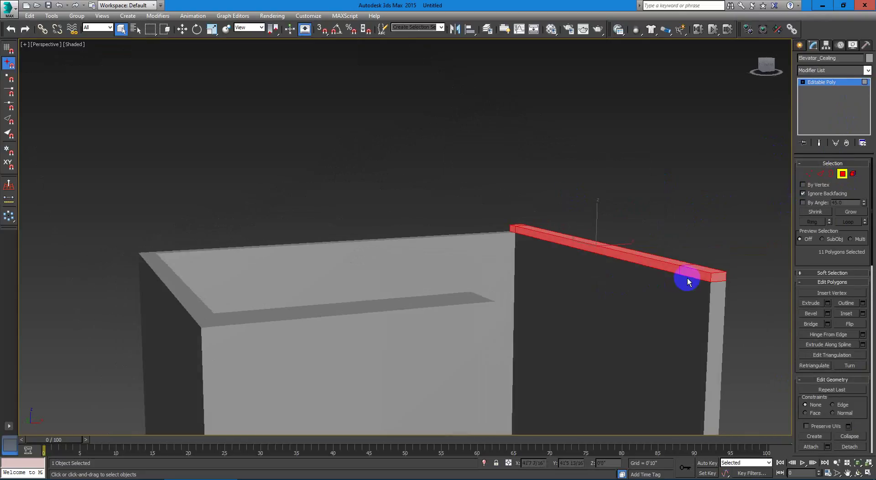
left_click(695, 276)
left_click(632, 260, "ctrl")
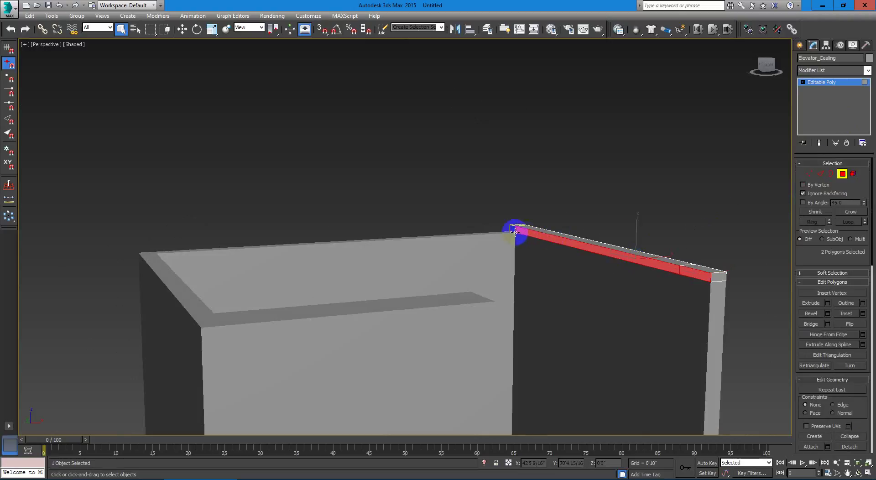
key("w")
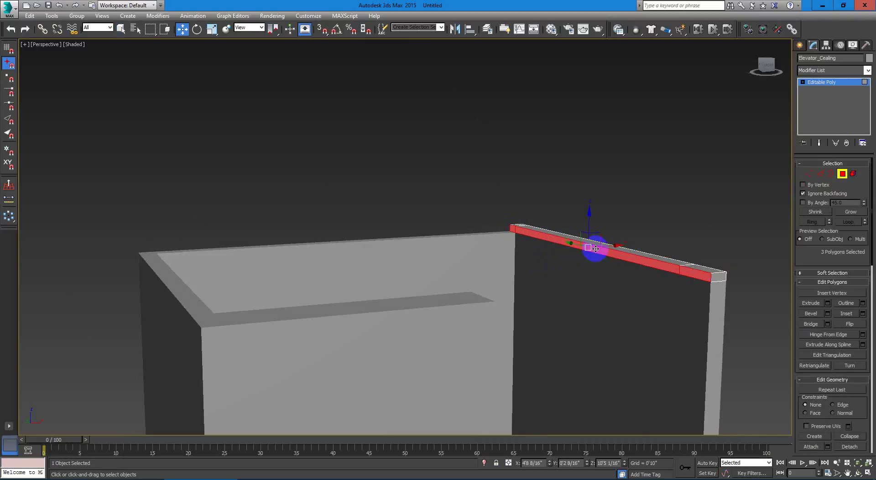
left_click_drag(609, 244, 193, 323)
Step: In the Top view, fine-tune the ceiling's moved end along X to about -5'1", flush with the wall's outer edge
key("alt+w")
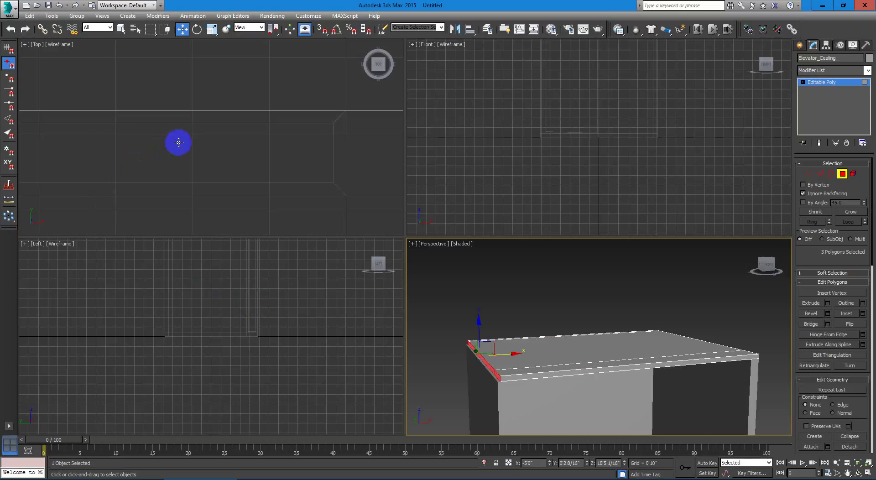
scroll(178, 143, "down", 7)
middle_click_drag(155, 56, 190, 50)
scroll(172, 46, "up", 5)
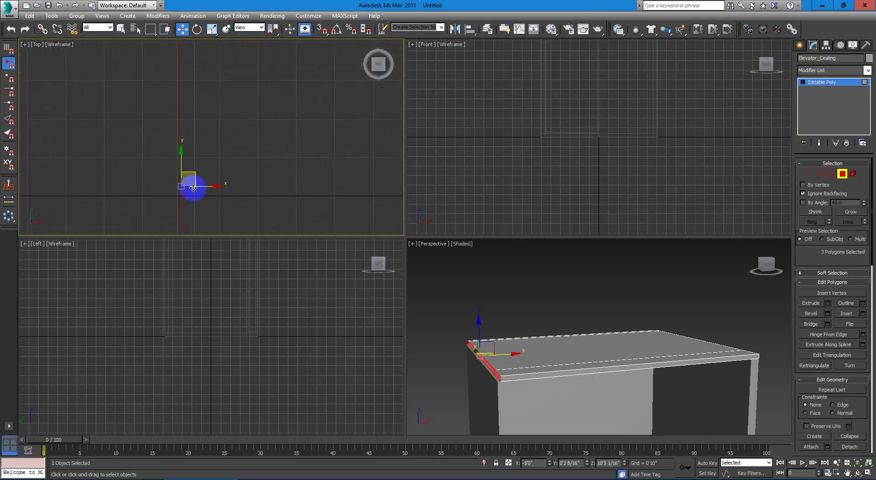
scroll(191, 206, "up", 3)
scroll(162, 176, "up", 6)
scroll(238, 85, "up", 5)
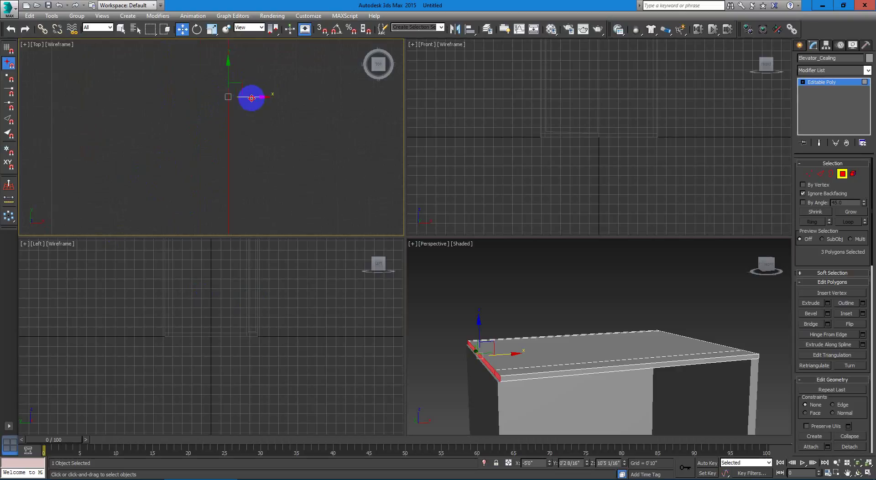
left_click_drag(250, 98, 203, 191)
scroll(202, 191, "up", 4)
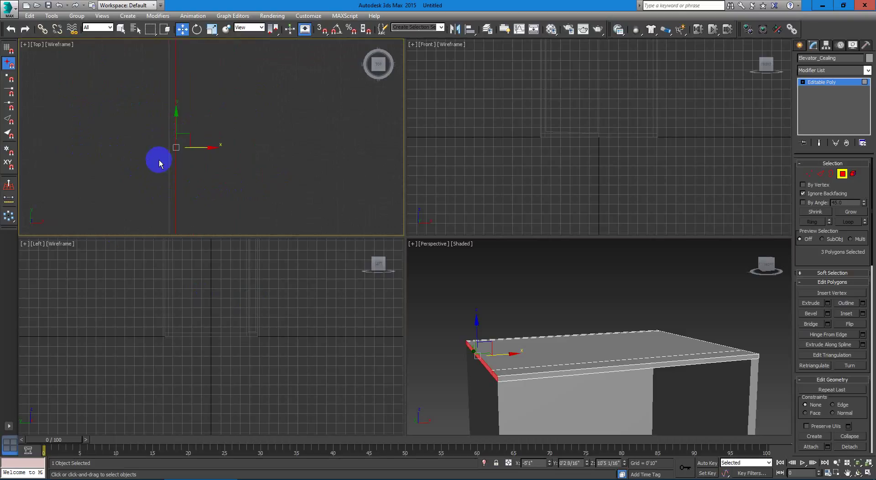
left_click_drag(204, 148, 193, 151)
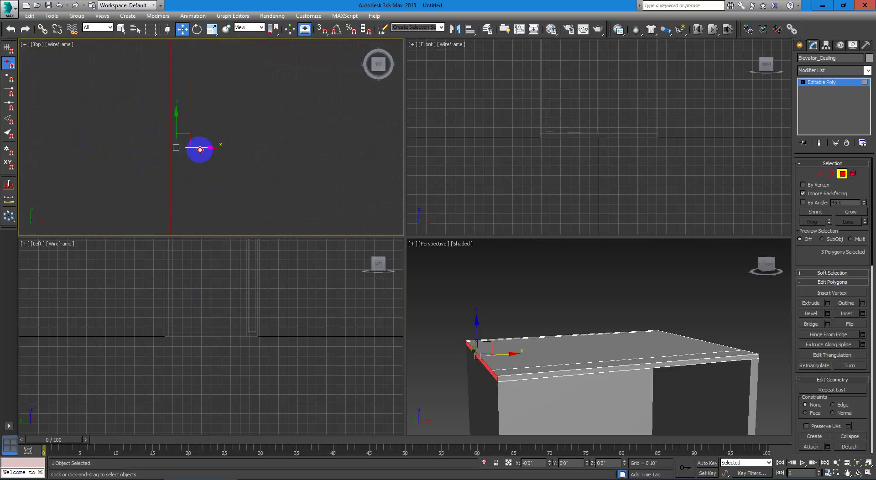
left_click_drag(200, 150, 199, 148)
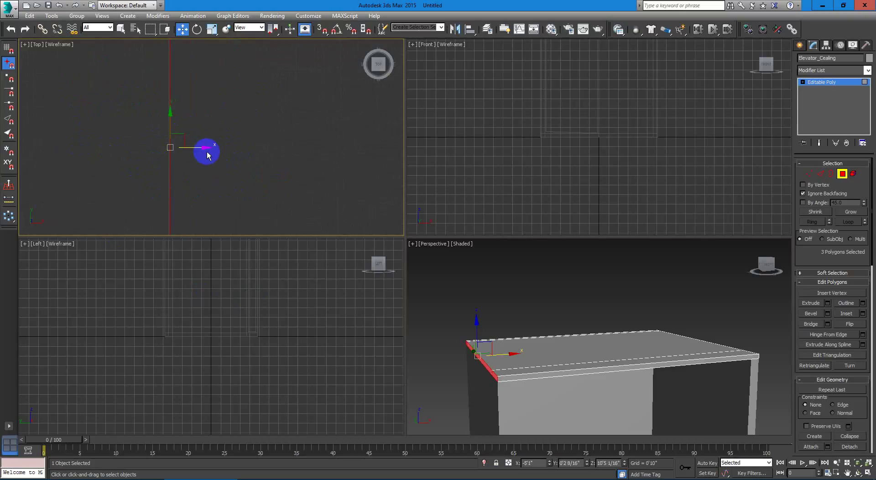
left_click_drag(205, 154, 196, 150)
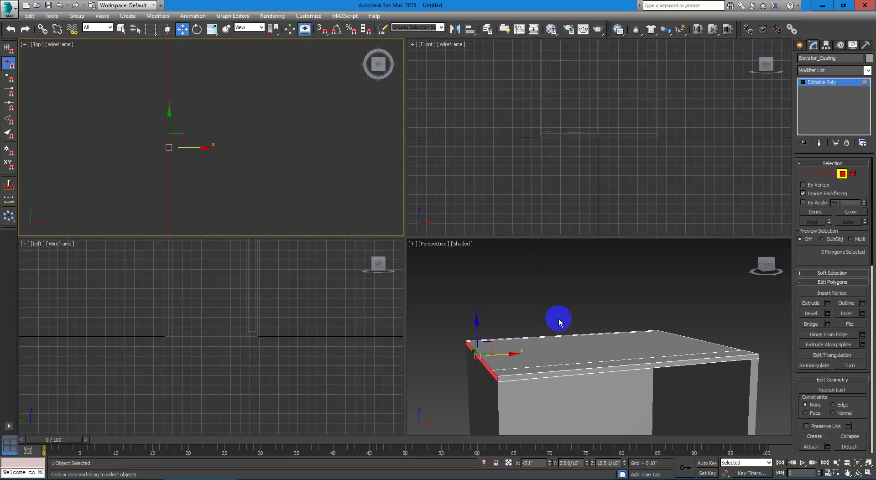
Step: Finish polygon editing on the ceiling in the Perspective view and select Elevator_Floor instead
scroll(558, 318, "down", 3)
key("alt+w")
scroll(447, 244, "up", 5)
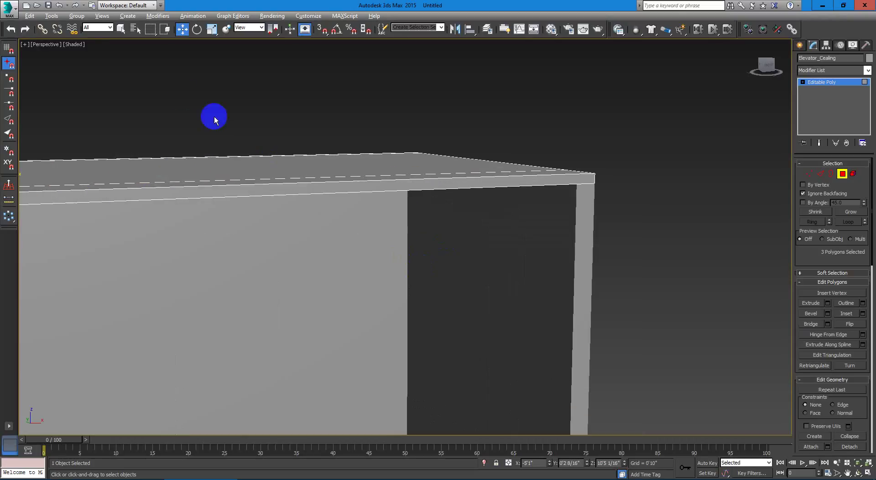
left_click(121, 28)
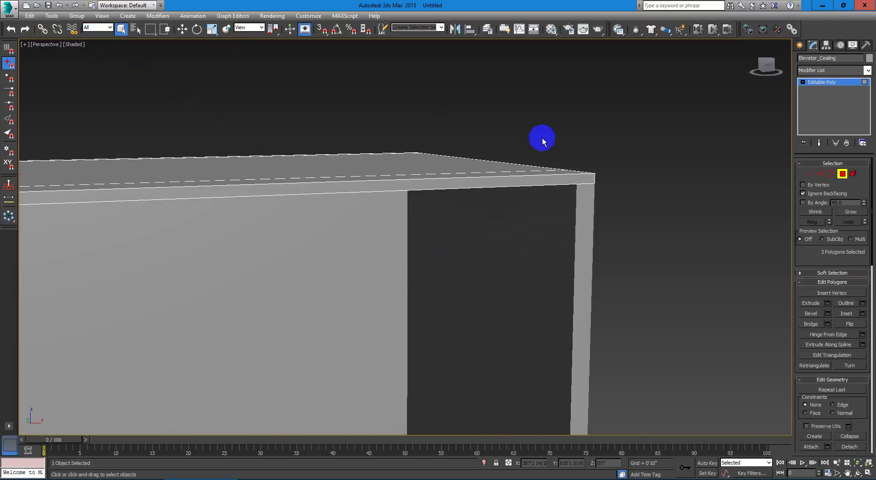
left_click(842, 174)
left_click(705, 177)
scroll(512, 231, "down", 3)
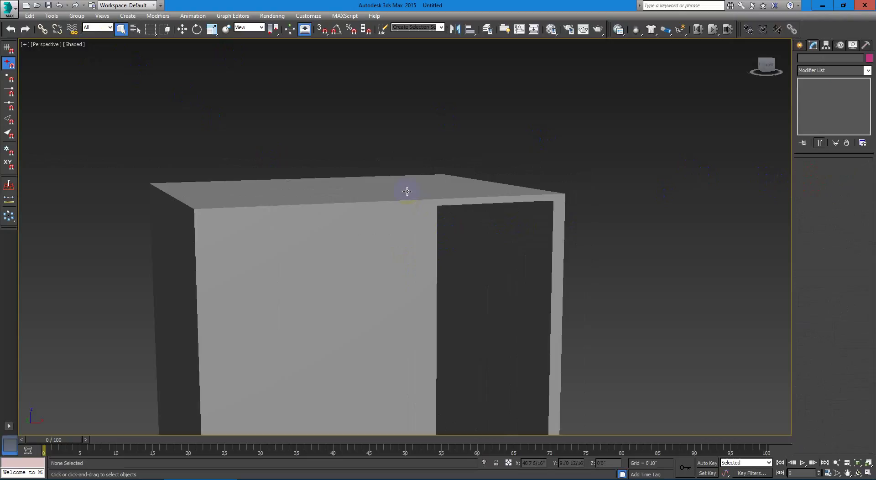
left_click(409, 249)
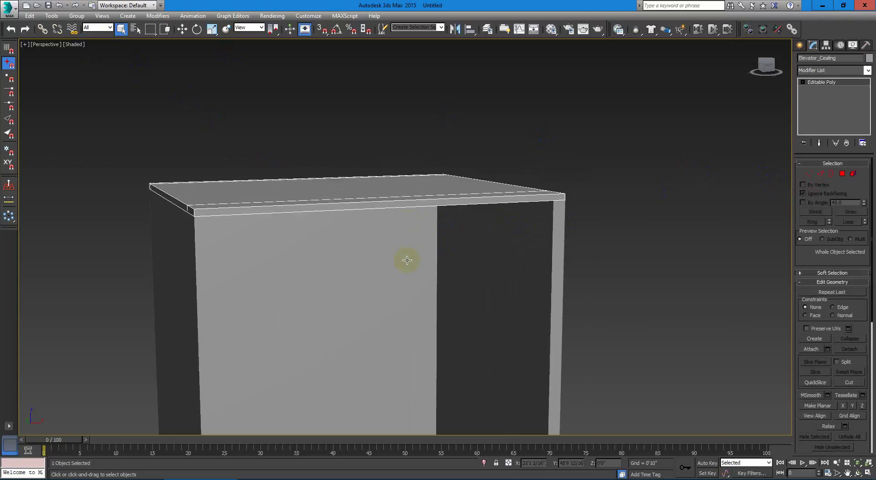
left_click(407, 260)
Step: Select the narrow floor polygon in the doorway of Elevator_Floor and extrude it upward to about 10'0 1/16"
scroll(407, 260, "down", 5)
middle_click_drag(407, 260, 461, 317, "alt")
scroll(393, 347, "up", 5)
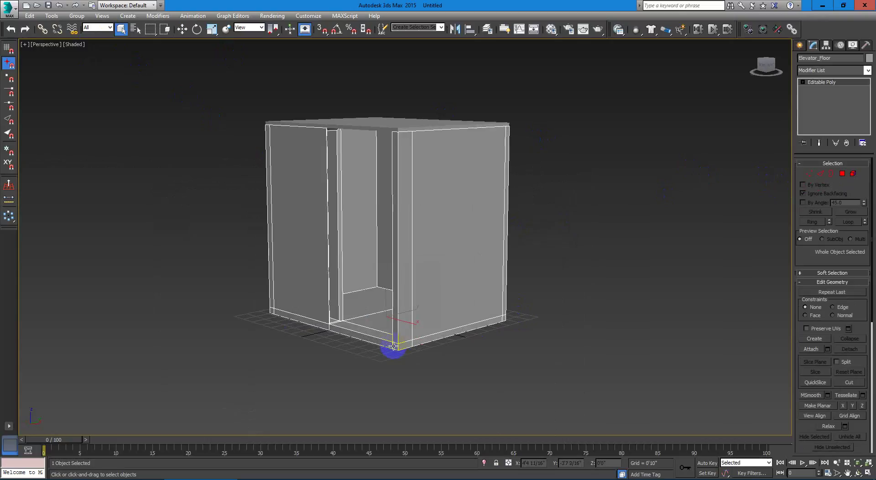
scroll(383, 325, "up", 2)
middle_click_drag(369, 294, 442, 313, "alt")
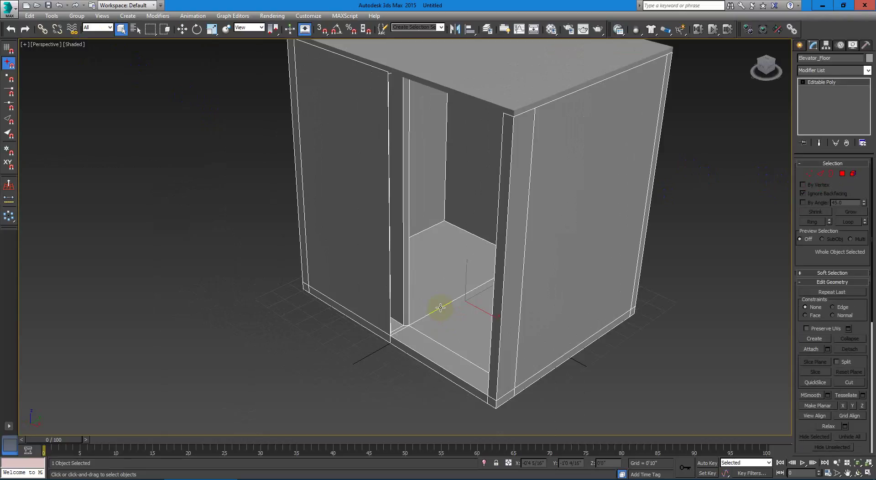
middle_click_drag(418, 320, 490, 355, "alt")
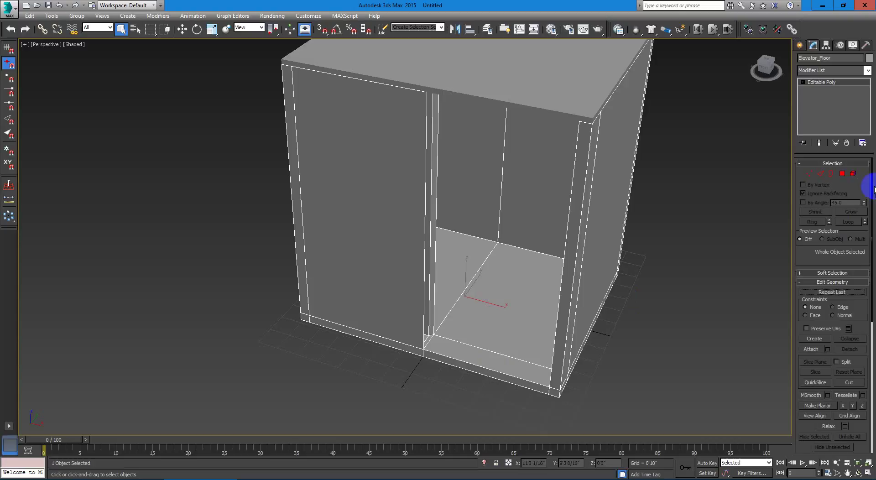
left_click(848, 177)
left_click(844, 178)
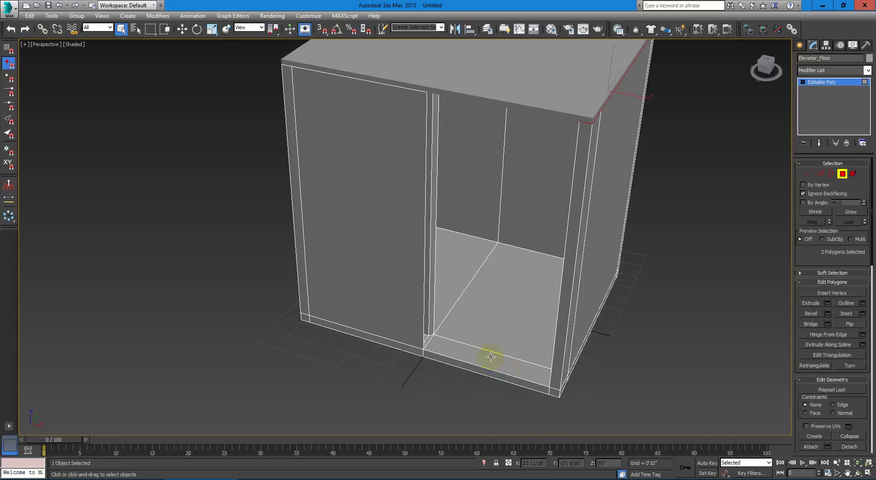
middle_click_drag(491, 356, 496, 314, "alt")
left_click(495, 319)
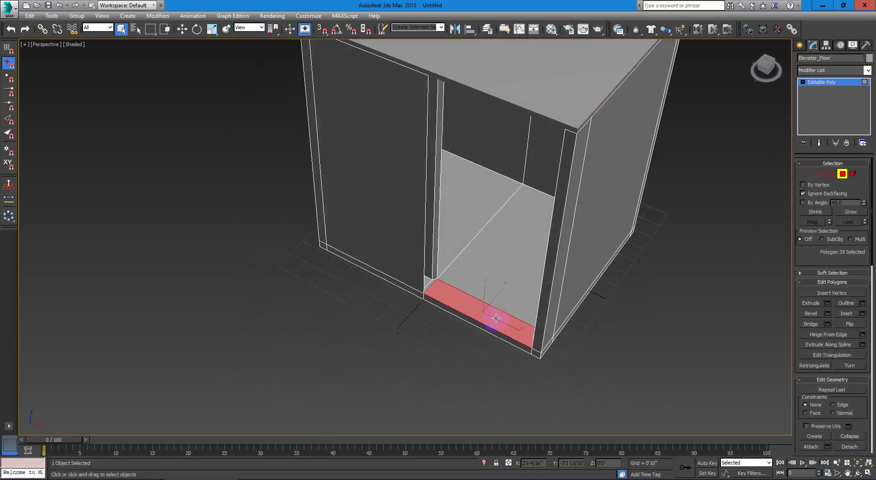
mouse_move(426, 342)
middle_mouse_down("alt")
mouse_move(502, 327)
mouse_move(420, 338)
mouse_move(434, 332)
middle_mouse_up("alt")
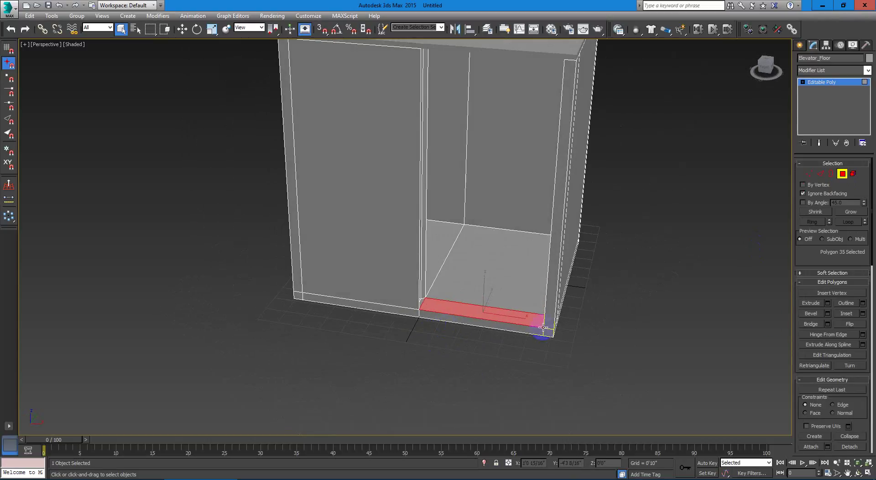
left_click(828, 304)
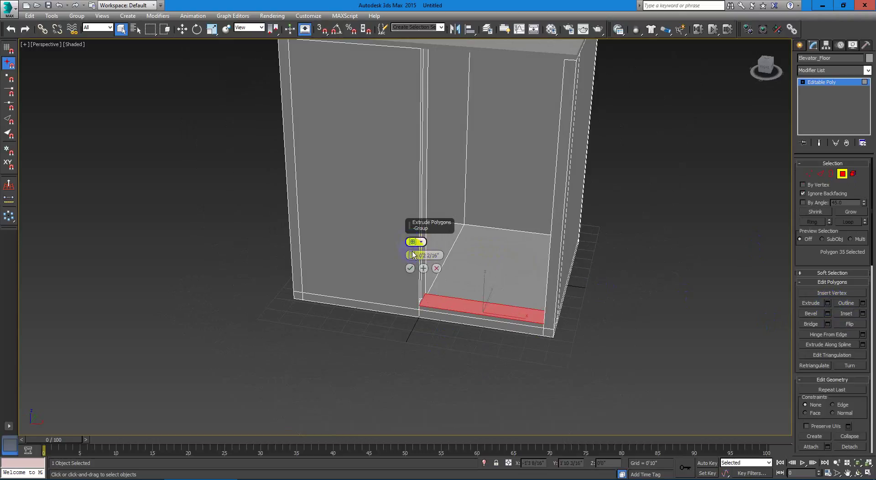
left_click_drag(412, 255, 509, 195)
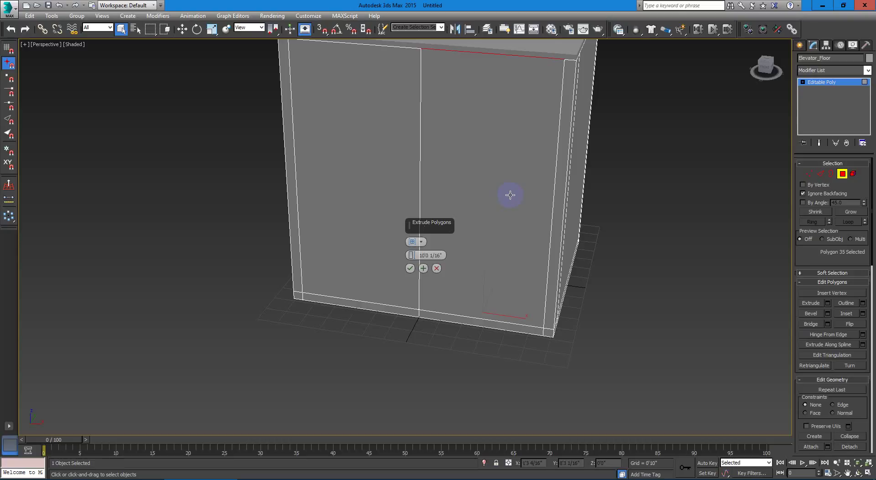
Step: In the Front view, set the doorway extrusion height to 9'11 15/16", level with the wall tops, and apply it
key("alt+w")
right_click(281, 318)
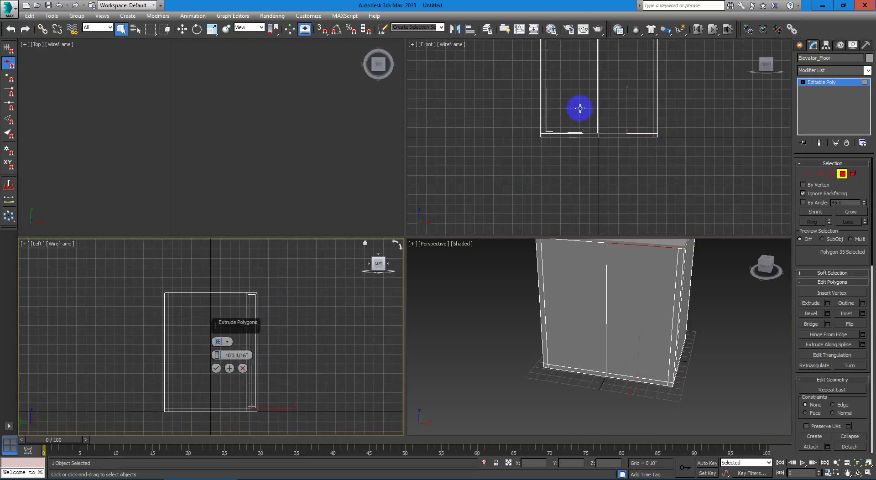
right_click(589, 124)
key("alt+w")
scroll(539, 166, "up", 5)
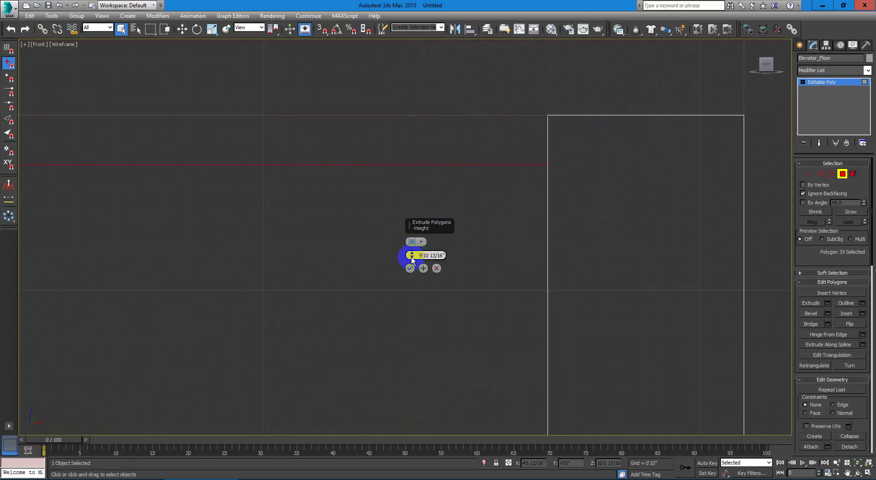
left_click_drag(411, 258, 549, 206)
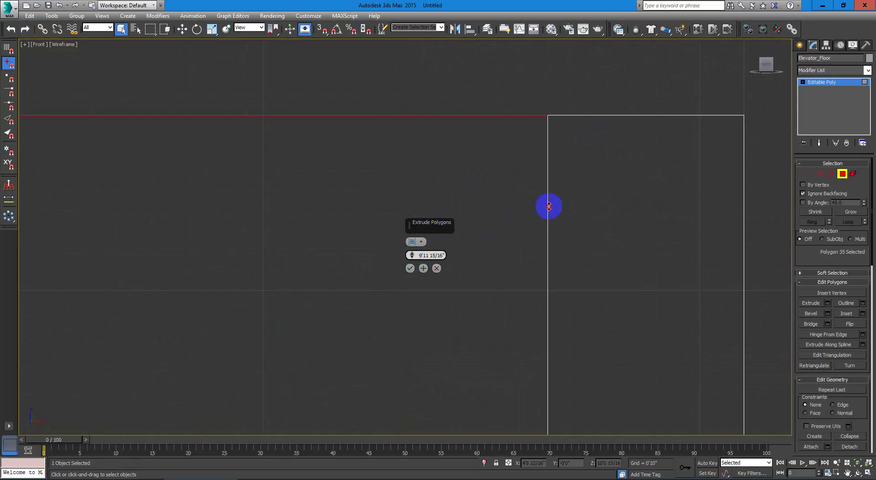
left_click(410, 268)
Step: Grow the selection from the extrusion's top to the whole door block and detach it as Elevator_Doors
scroll(541, 267, "down", 5)
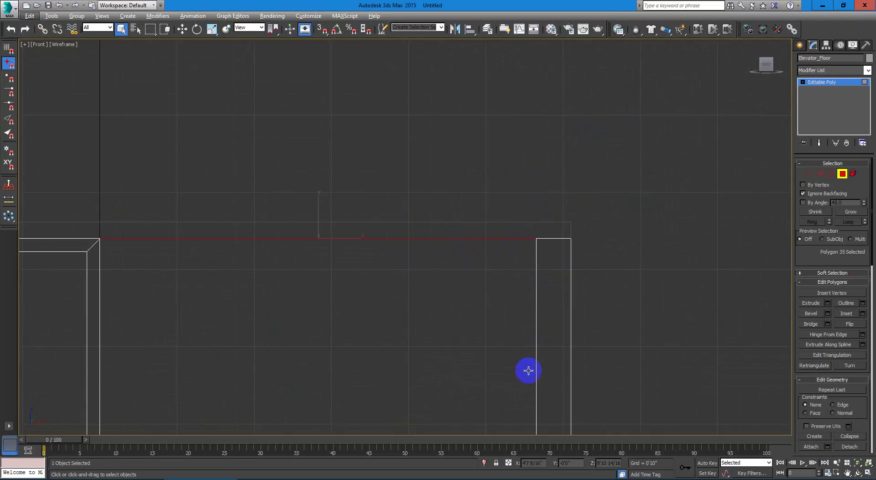
key("alt+w")
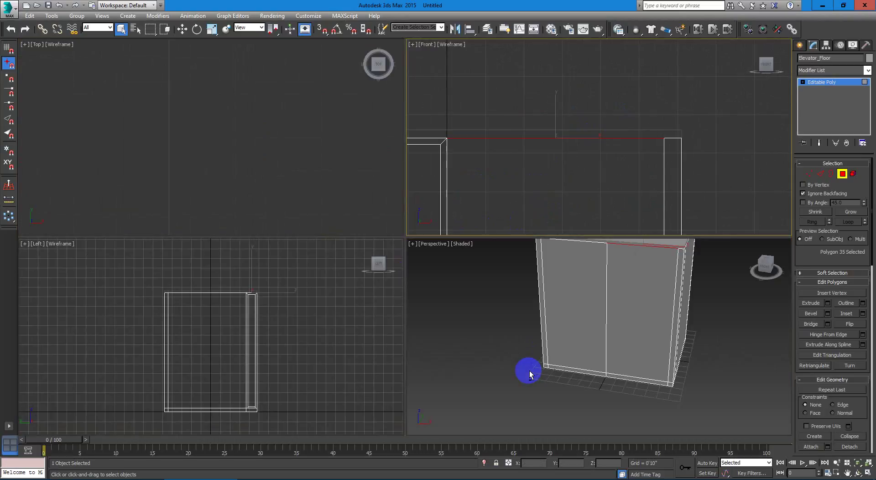
key("alt+w")
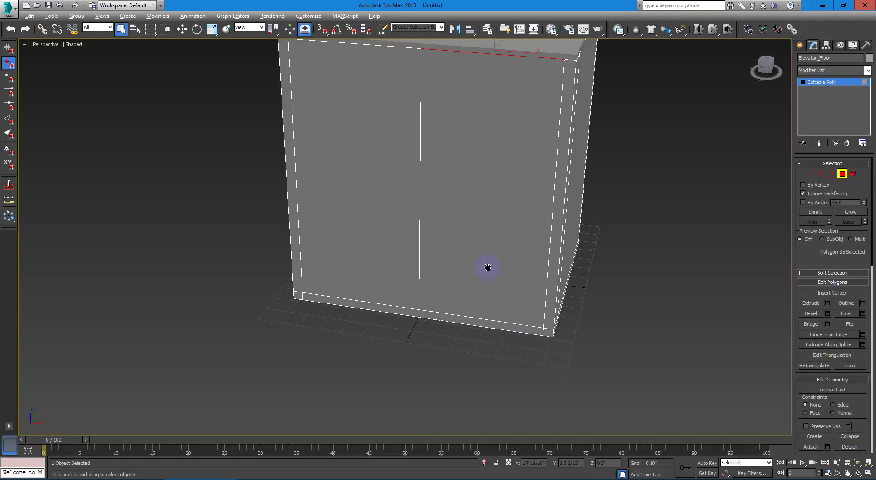
middle_click_drag(487, 268, 505, 279, "alt")
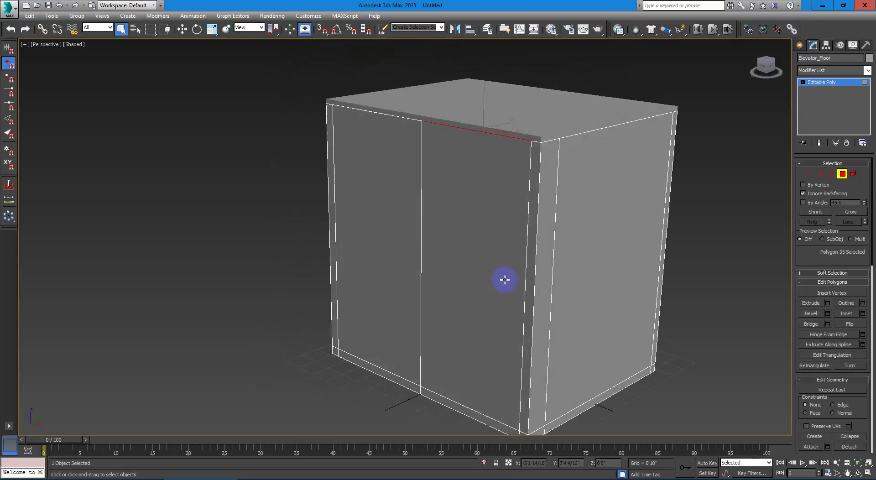
left_click(852, 212)
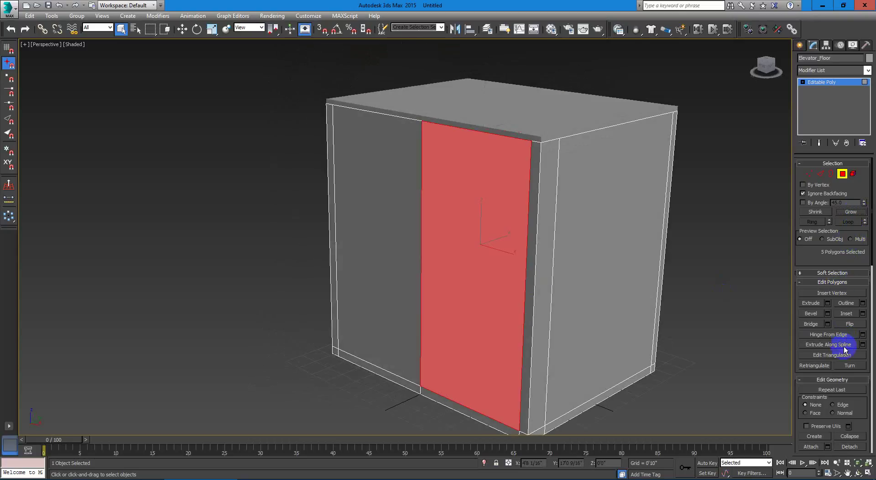
left_click(852, 447)
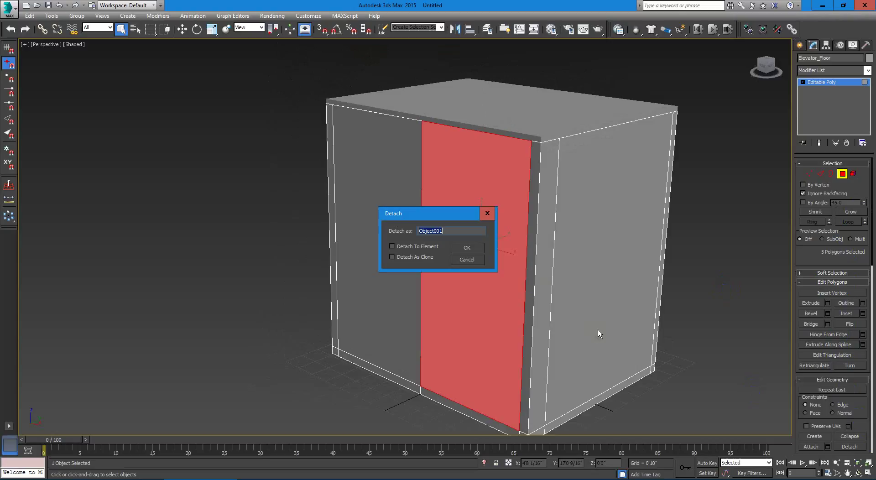
type("Elevator_Doors")
key("Return")
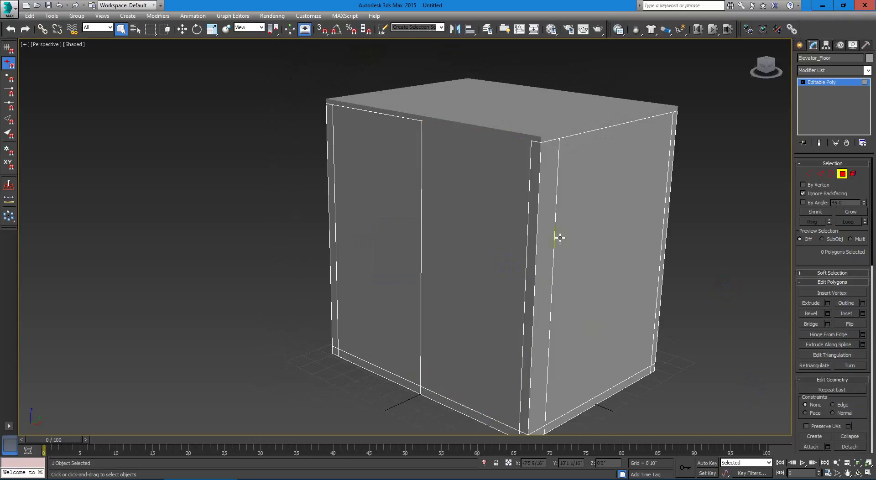
Step: Finish polygon editing on Elevator_Floor and hide all unselected objects so only the floor and its walls remain
left_click(865, 85)
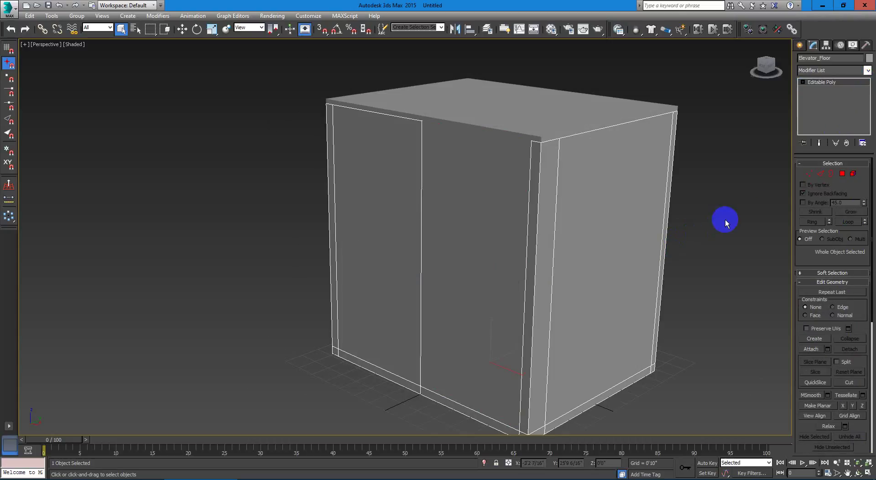
right_click(585, 220)
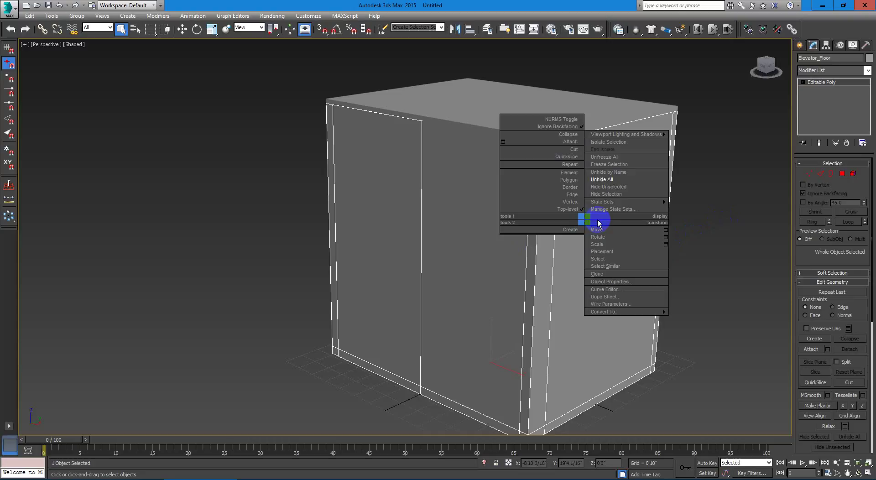
left_click(641, 188)
scroll(477, 362, "up", 3)
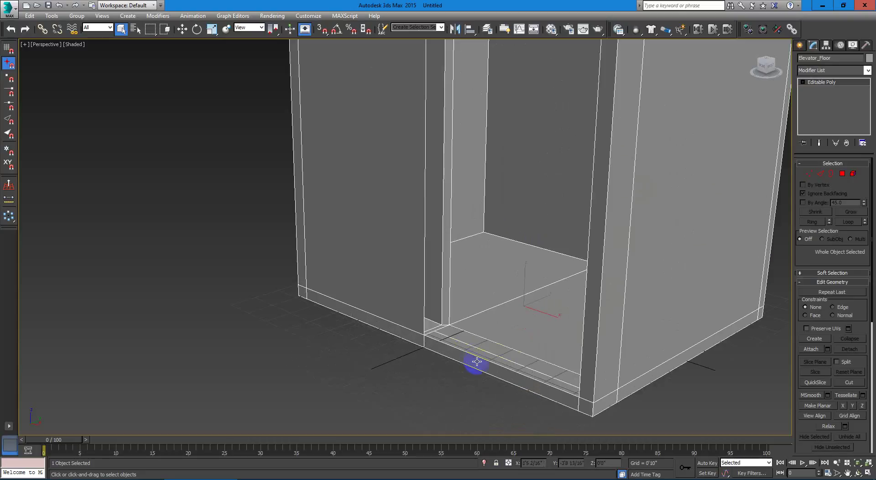
Step: Select the two long edges bordering the gap in the doorway floor of Elevator_Floor and bridge them
middle_click_drag(476, 362, 574, 351, "alt")
key("2")
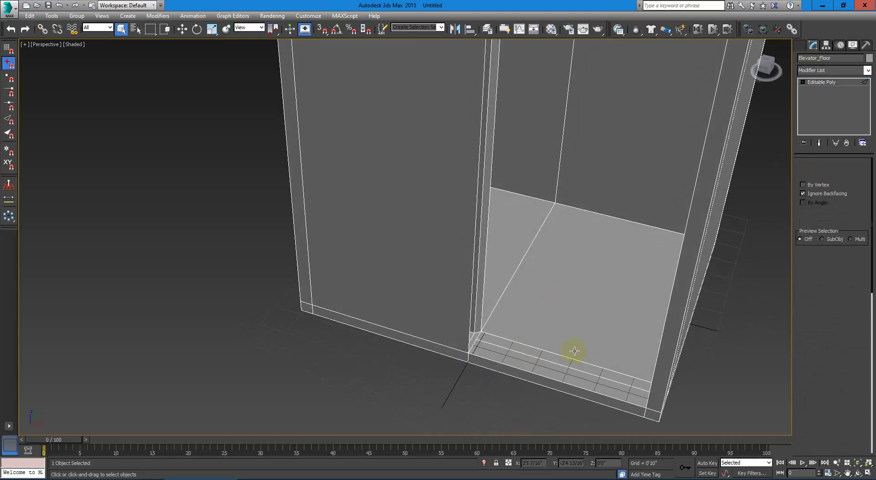
left_click(566, 355)
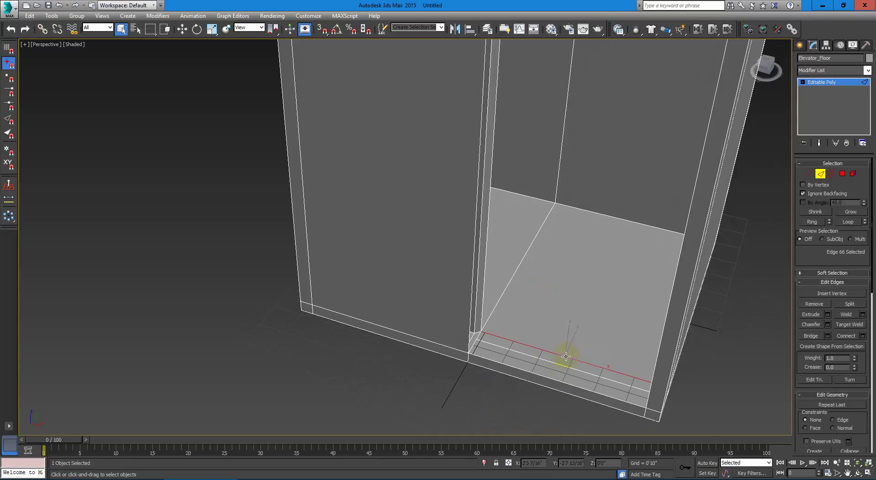
left_click(551, 380, "ctrl")
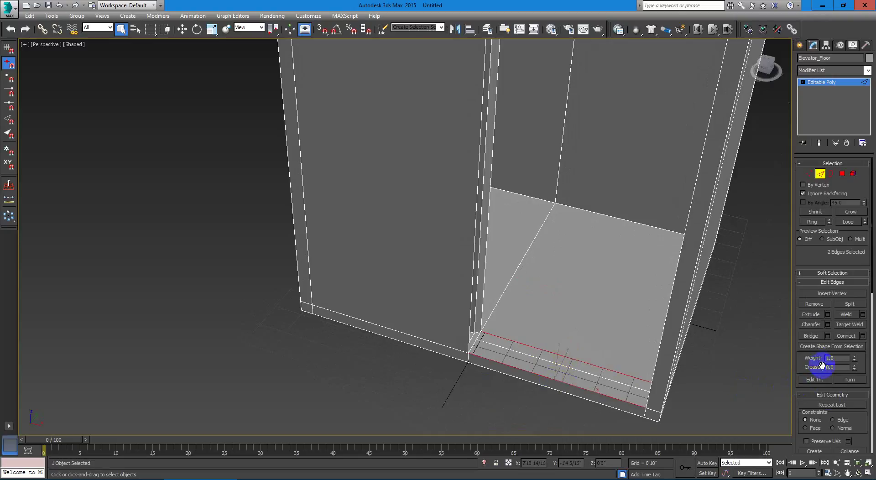
left_click(810, 336)
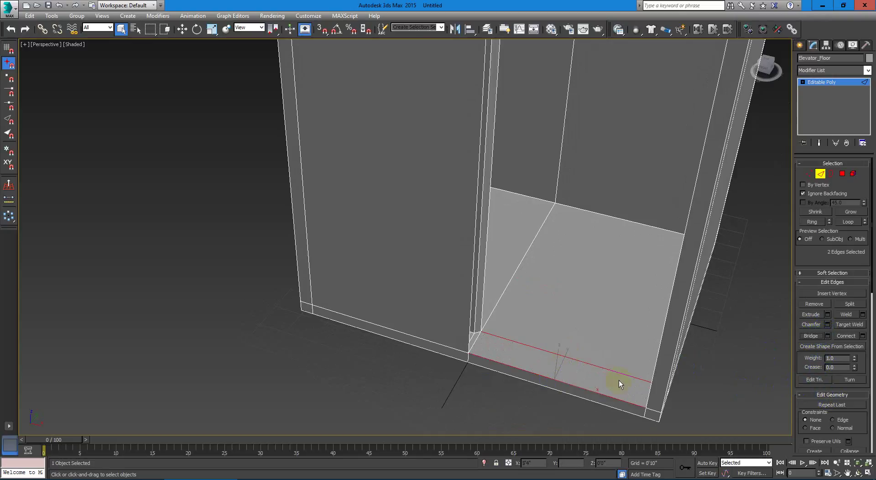
mouse_move(502, 389)
middle_mouse_down("alt")
mouse_move(549, 393)
mouse_move(496, 385)
middle_mouse_up("alt")
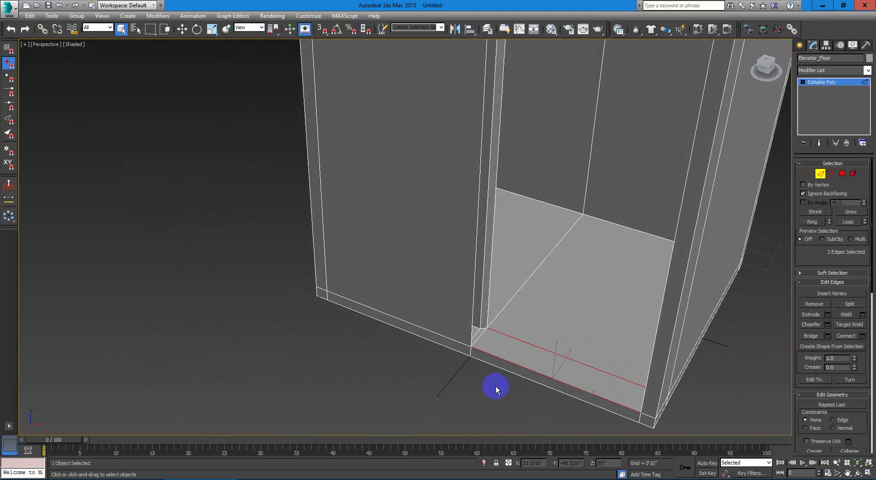
Step: Finish edge editing and unhide all objects, then select Elevator_Doors and hide everything unselected
left_click(820, 174)
right_click(617, 259)
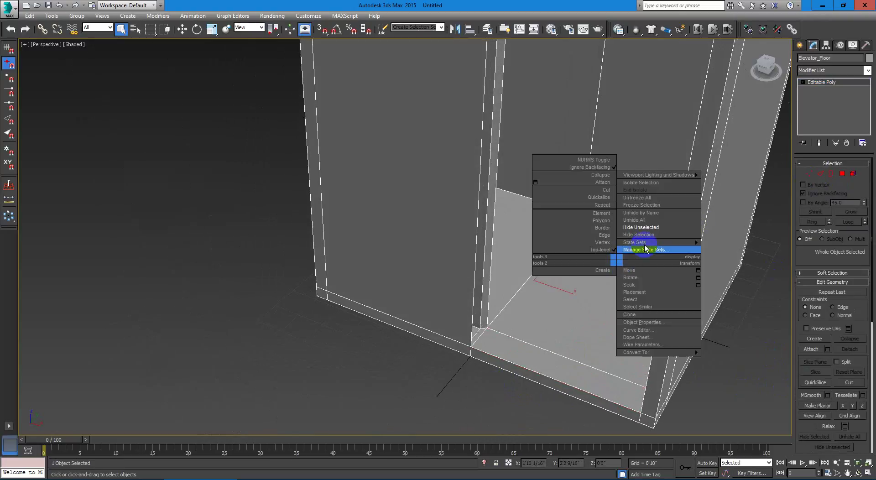
left_click(653, 223)
middle_click_drag(608, 257, 569, 289)
scroll(588, 254, "down", 2)
left_click(541, 248)
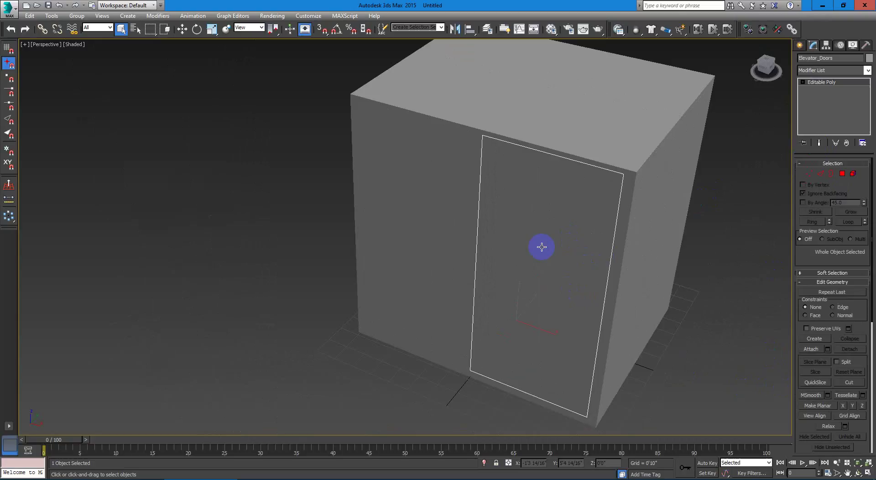
right_click(539, 245)
left_click(589, 212)
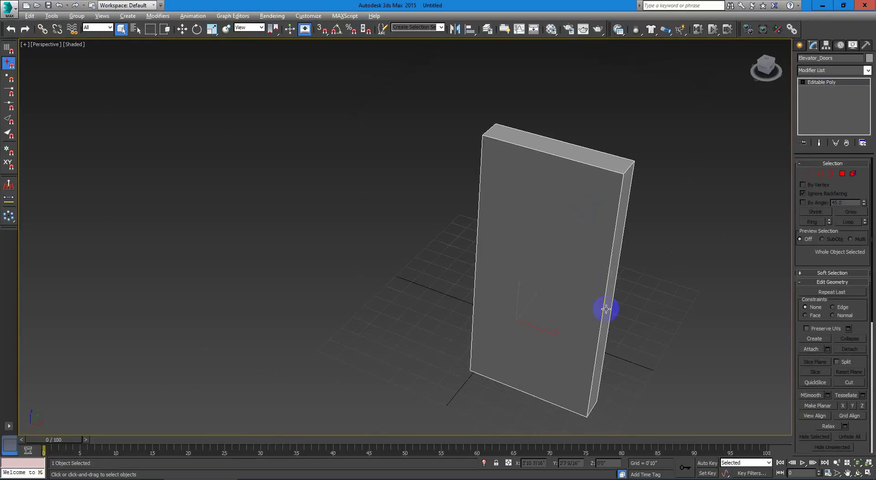
Step: Cap the open border on the underside of Elevator_Doors and finish border editing
middle_click_drag(606, 307, 616, 209, "alt")
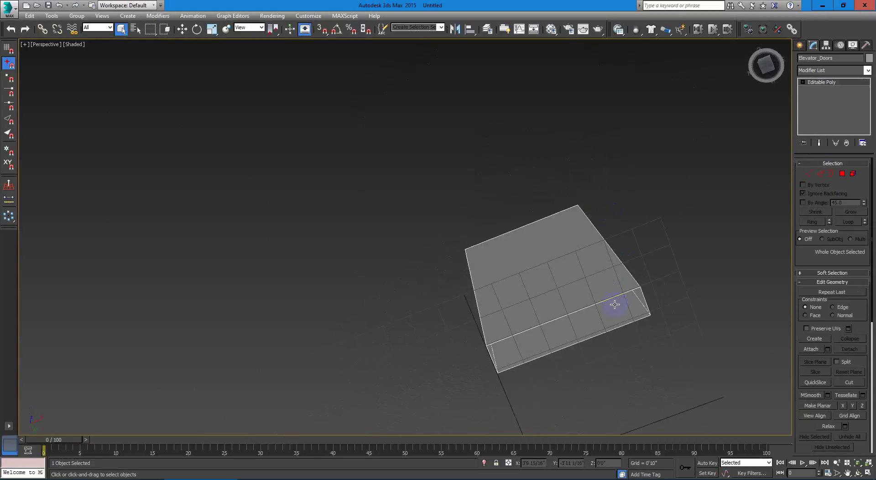
key("3")
left_click(603, 301)
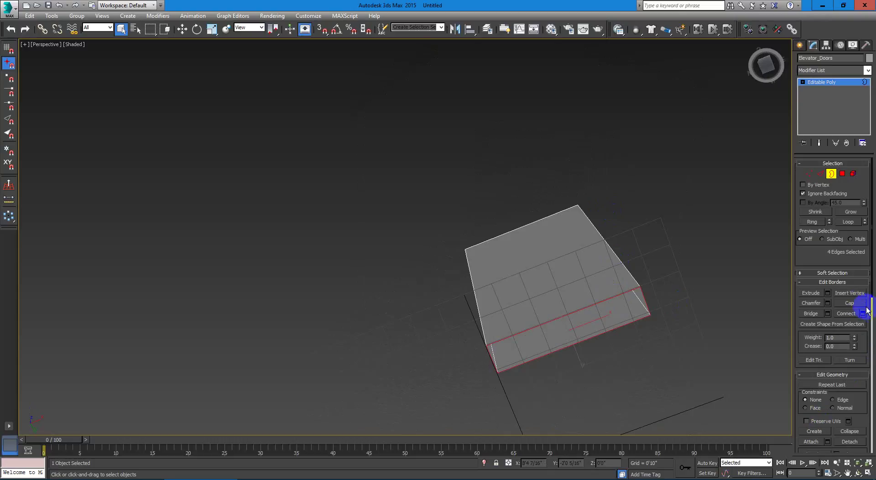
left_click(852, 303)
left_click(852, 84)
left_click(668, 209)
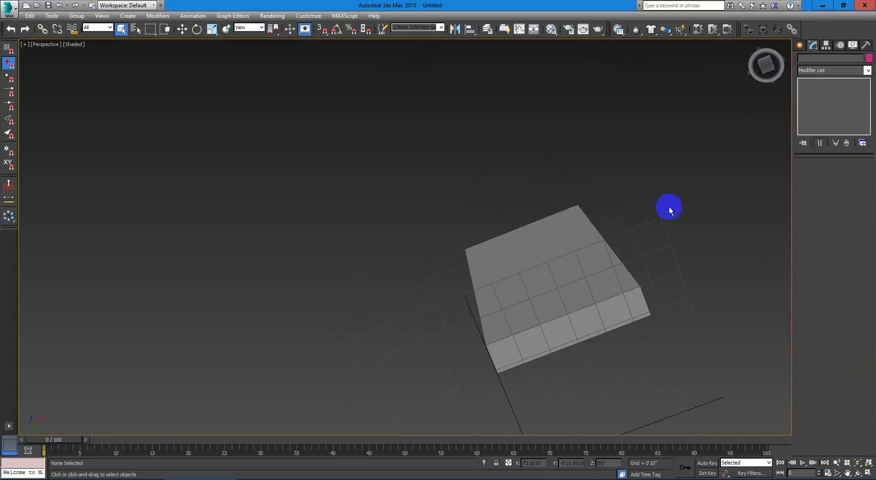
Step: Unhide all objects and hide only Elevator_Cealing to expose the tops of the walls and doors
middle_click_drag(670, 211, 608, 272, "alt")
right_click(586, 232)
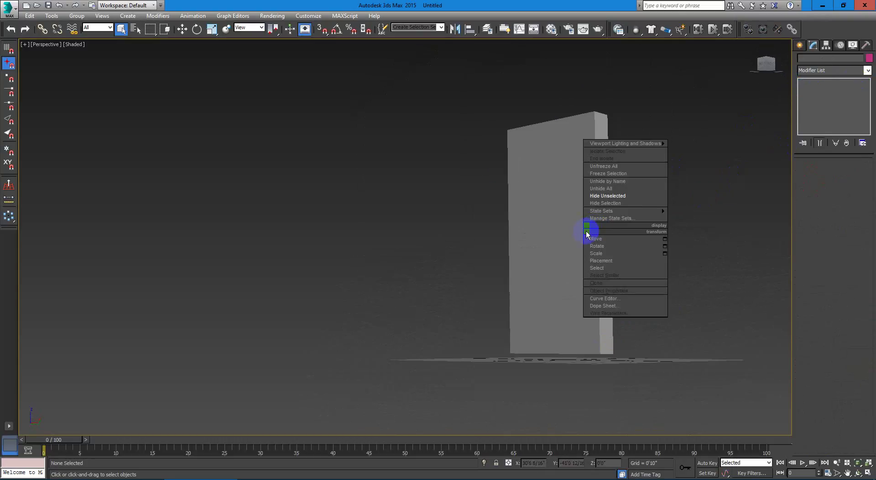
left_click(633, 190)
middle_click_drag(632, 189, 593, 303, "alt")
middle_click_drag(654, 76, 603, 325)
left_click(620, 110)
right_click(618, 107)
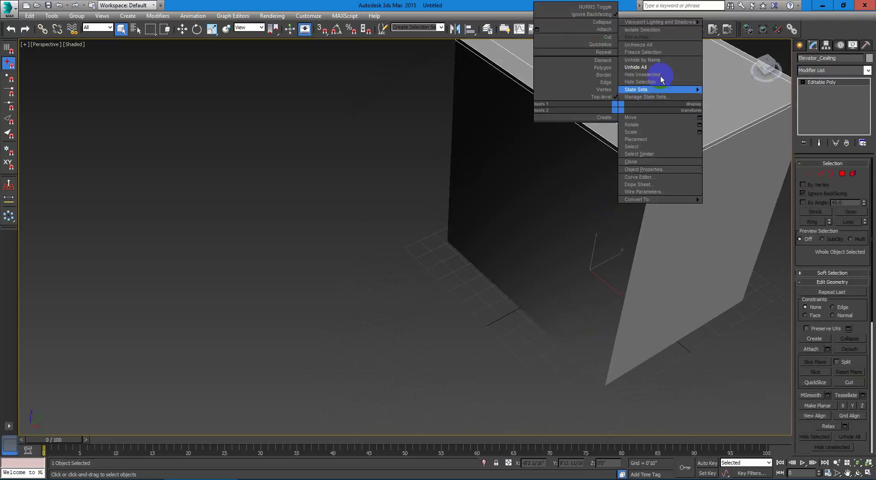
left_click(661, 81)
Step: Select Elevator_Doors and switch the scaling mode to Select and Non-uniform Scale
scroll(634, 141, "down", 4)
left_click(490, 241)
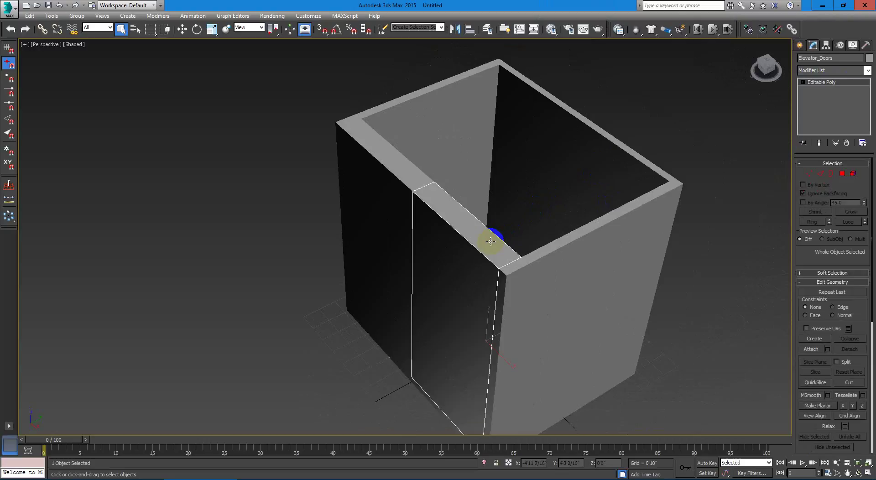
key("r")
middle_click_drag(487, 240, 481, 260, "alt")
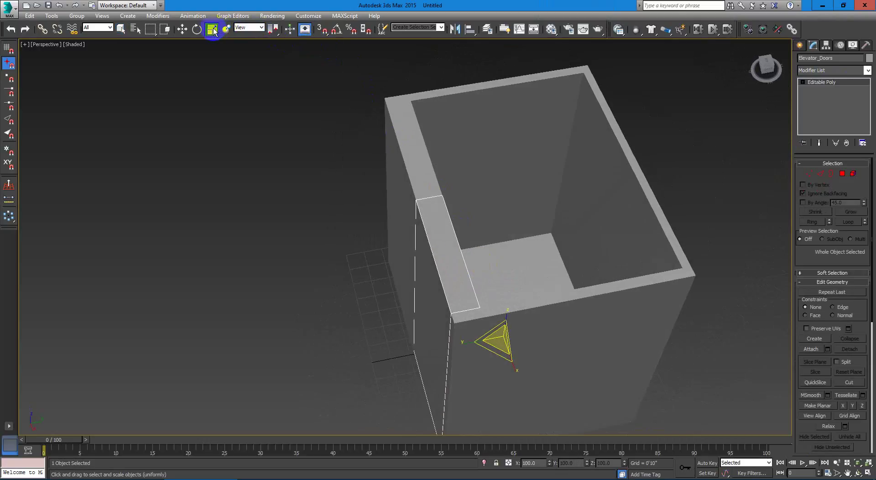
left_click_drag(212, 29, 211, 57)
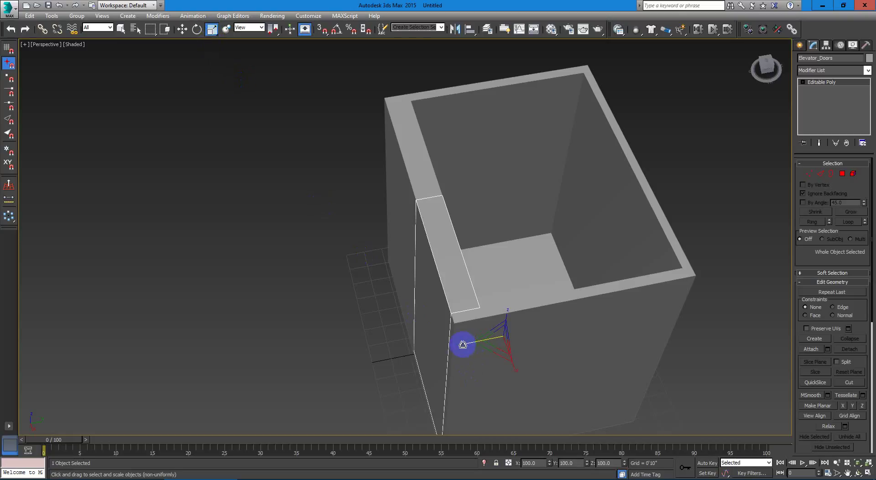
Step: Try to scale Elevator_Doors to about 81% along Y and undo the scaling
left_click_drag(465, 344, 469, 343)
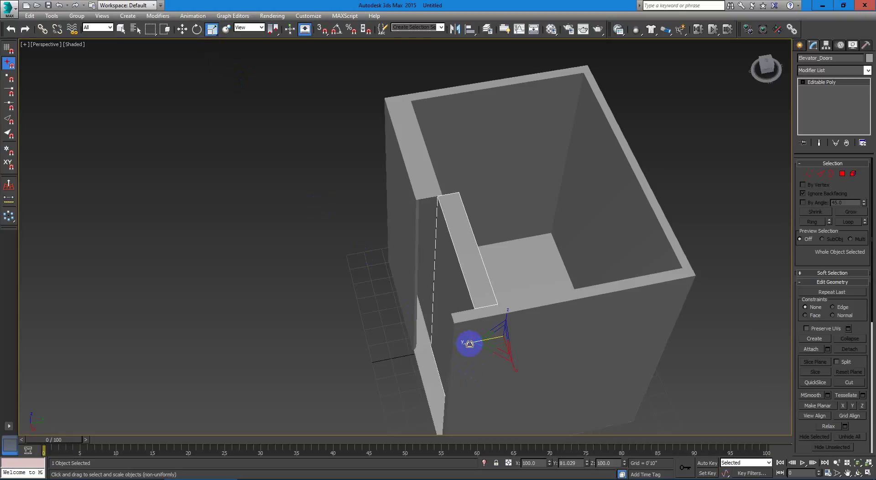
key("ctrl+z")
middle_click_drag(559, 330, 546, 349, "alt")
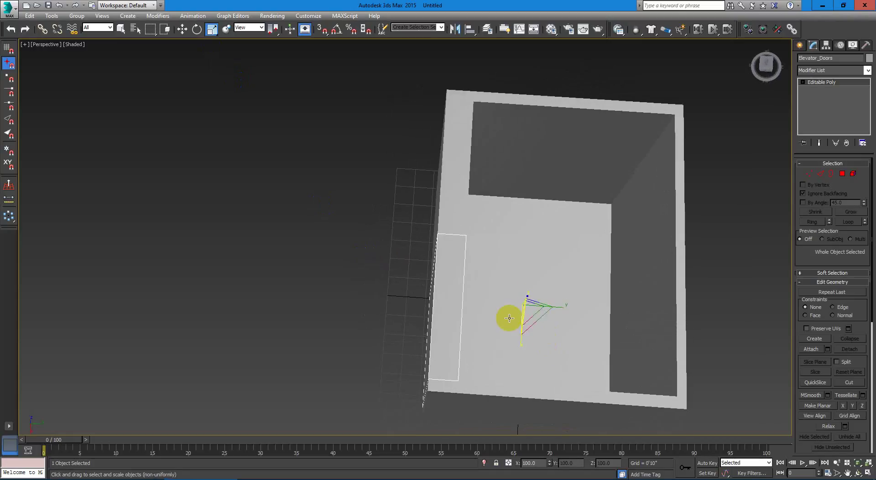
middle_click_drag(456, 385, 483, 338, "alt")
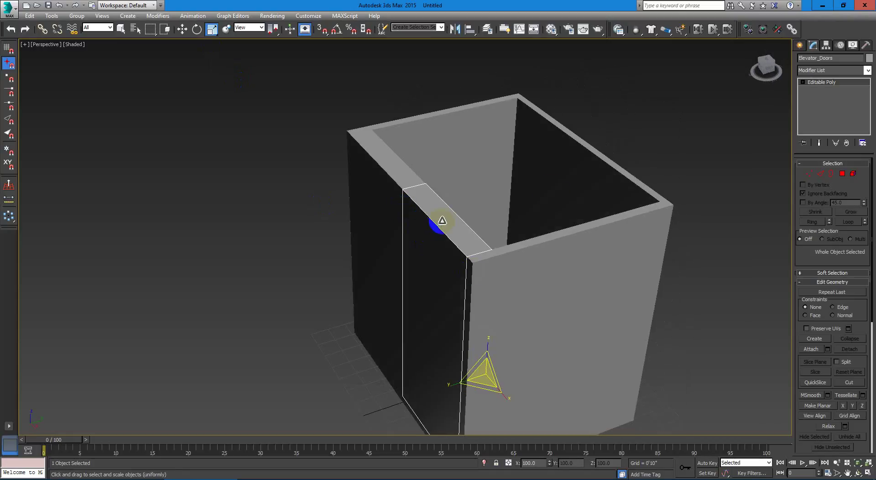
Step: Center the pivot of Elevator_Doors to the object, affecting only the pivot, and return to its modifier settings
left_click(825, 45)
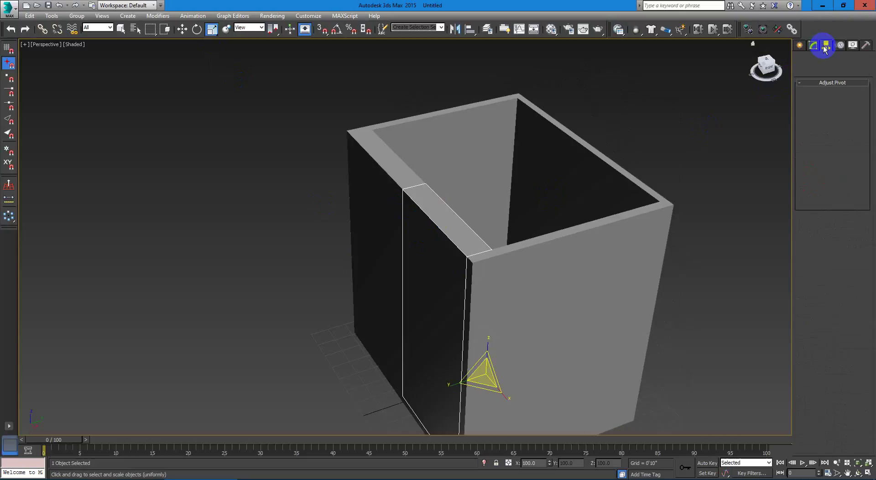
left_click(828, 103)
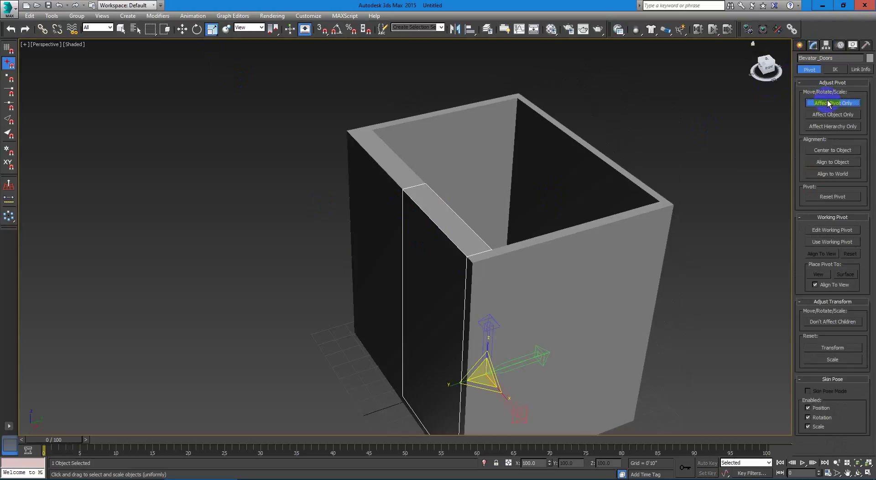
left_click(843, 152)
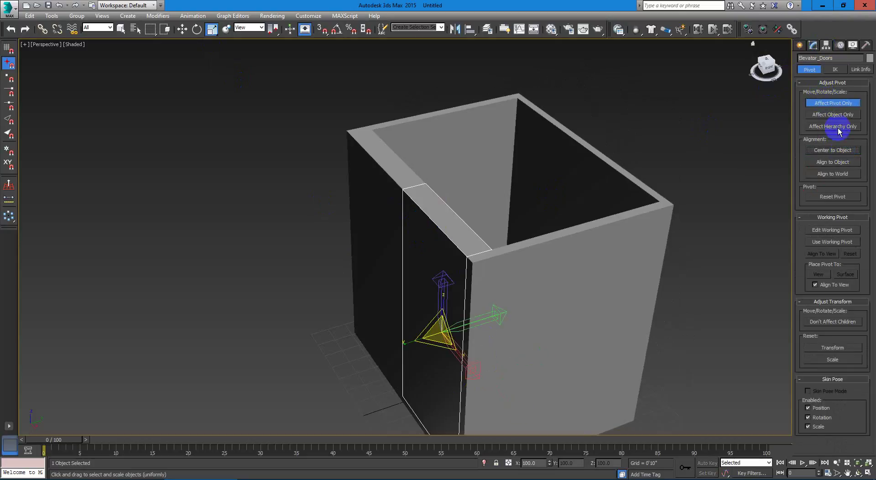
left_click(813, 45)
Step: Scale Elevator_Doors along the Y axis only, to about 65% of its original thickness
middle_click_drag(532, 283, 491, 315, "alt")
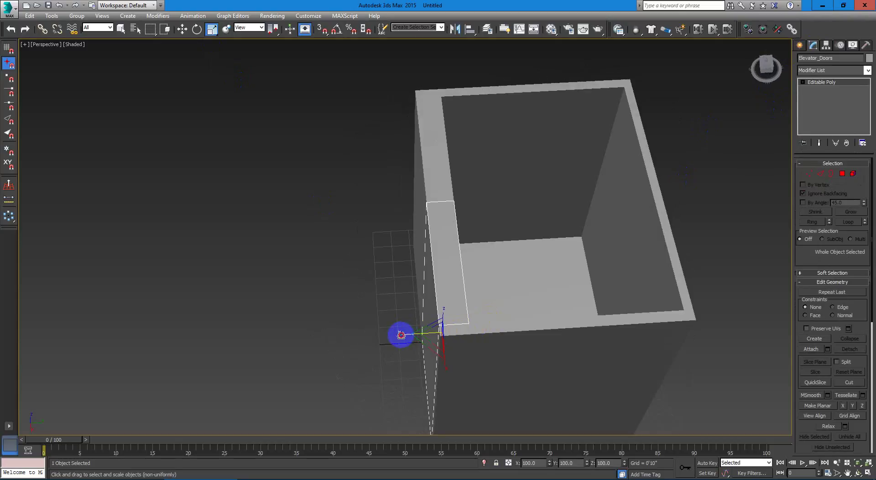
left_click_drag(401, 335, 479, 344)
middle_click_drag(479, 344, 488, 321, "alt")
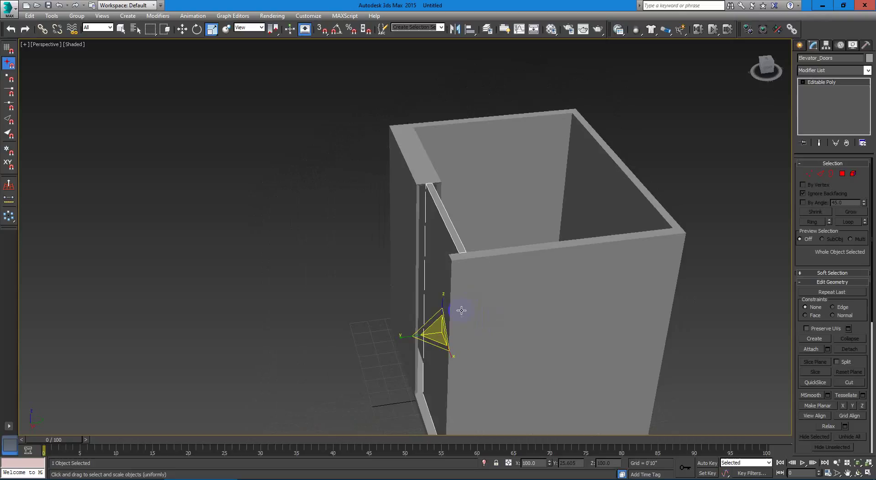
left_click(399, 339)
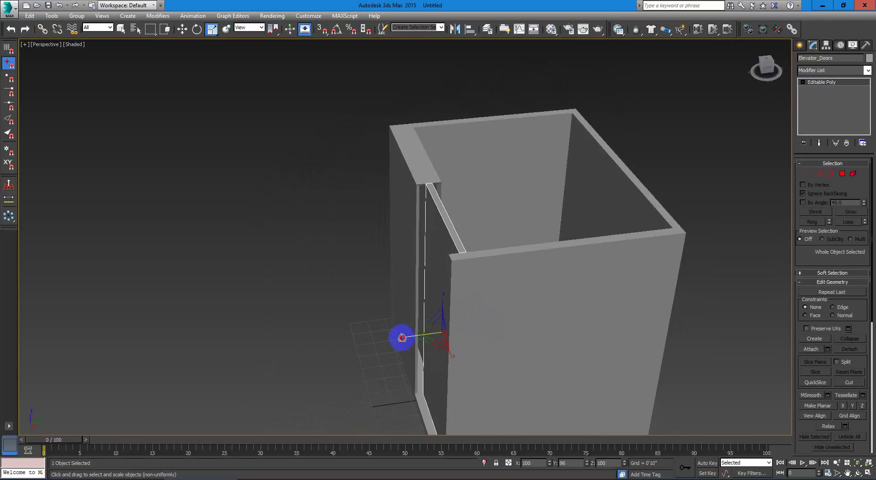
left_click_drag(406, 337, 349, 353)
middle_click_drag(331, 383, 333, 349, "alt")
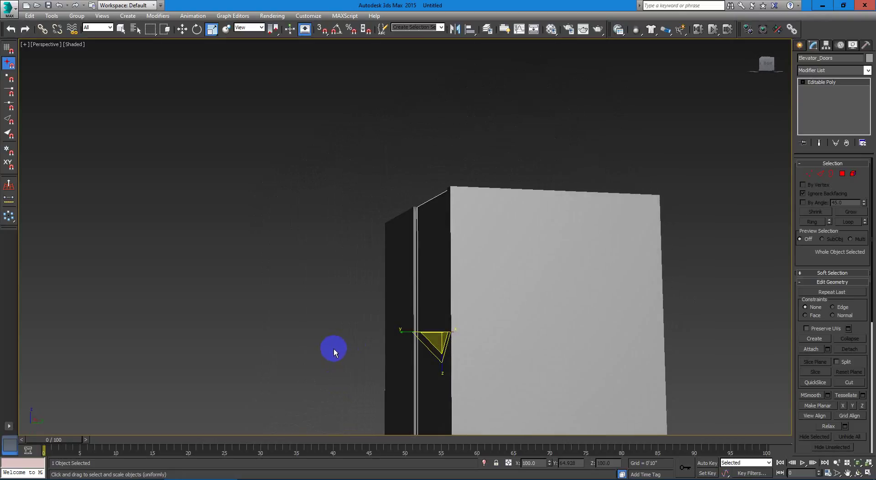
Step: In the Left view, widen the door thickness by scaling Elevator_Doors to about 107% along the horizontal axis
key("alt+w")
key("alt+w")
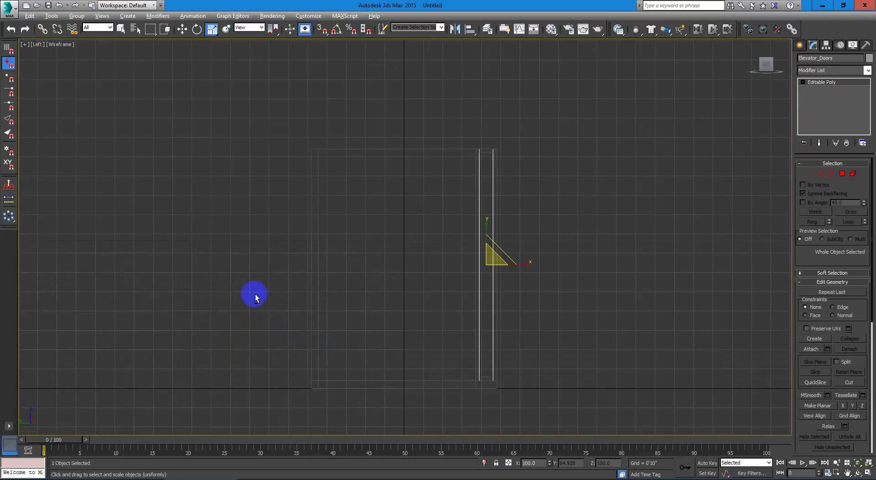
middle_click_drag(516, 169, 470, 246)
scroll(470, 246, "up", 3)
middle_click_drag(446, 318, 445, 148)
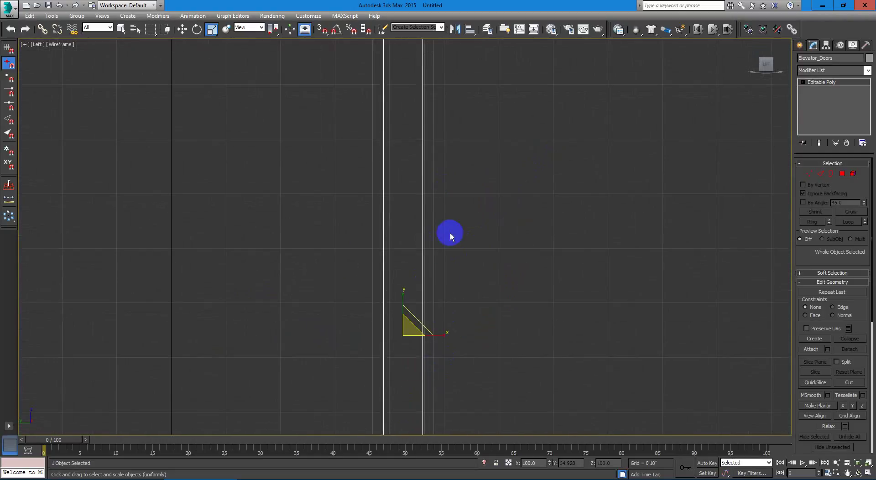
scroll(408, 337, "up", 3)
scroll(429, 333, "up", 2)
key("r")
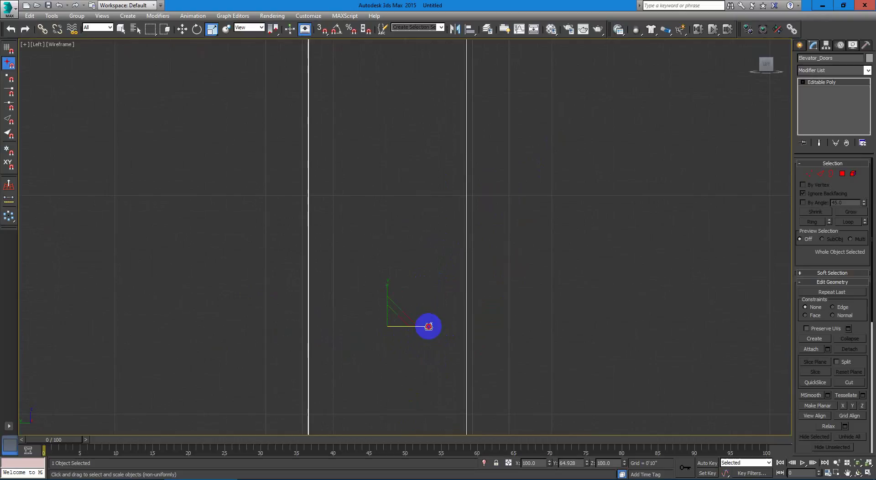
left_click_drag(429, 326, 430, 327)
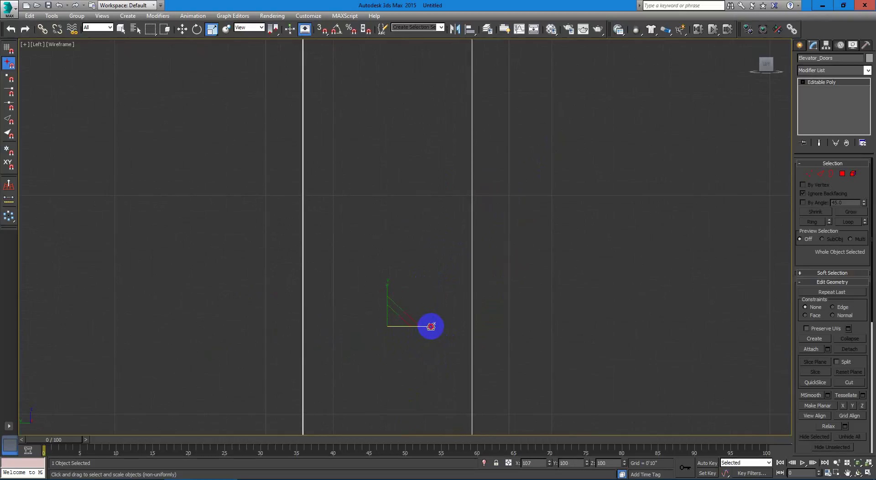
scroll(495, 286, "down", 3)
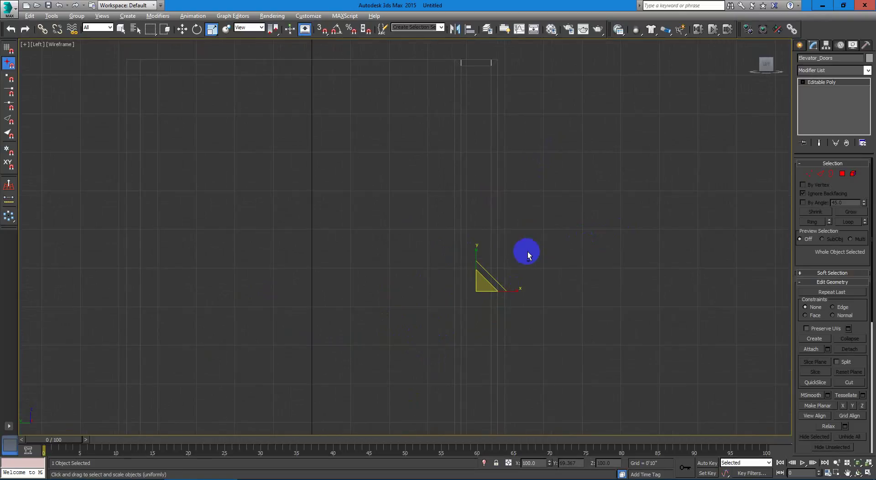
Step: Return to the maximized Perspective view and examine how the thinner doors sit between the walls
key("alt+w")
key("alt+w")
middle_click_drag(565, 280, 530, 312, "alt")
scroll(484, 311, "up", 3)
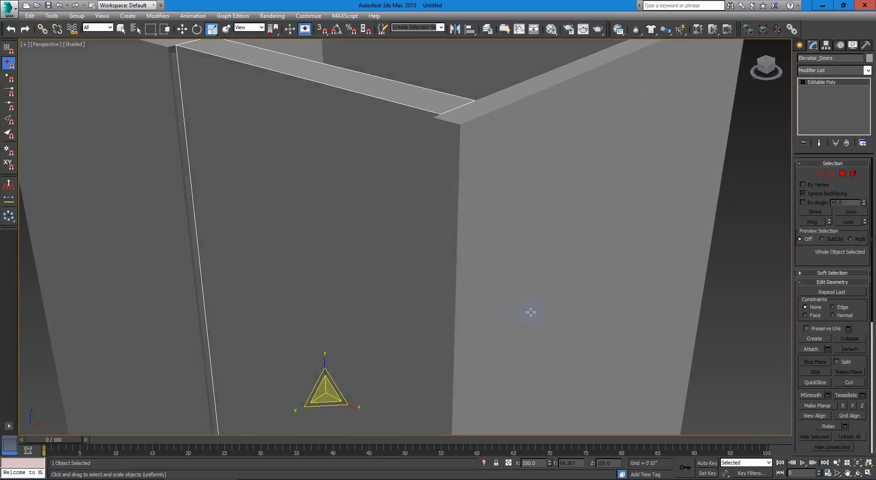
Step: Select the top polygon of Elevator_Doors and lower it by about 1 14/16 inches in the Front view
key("2")
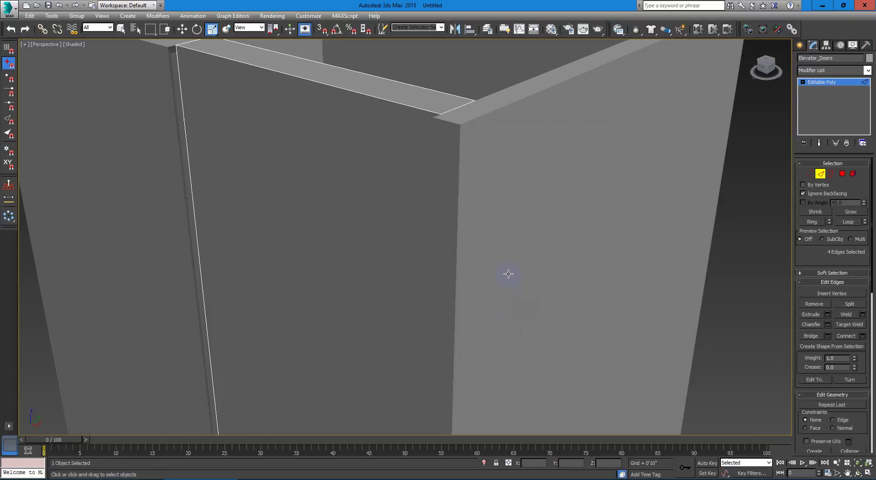
key("w")
scroll(506, 218, "down", 2)
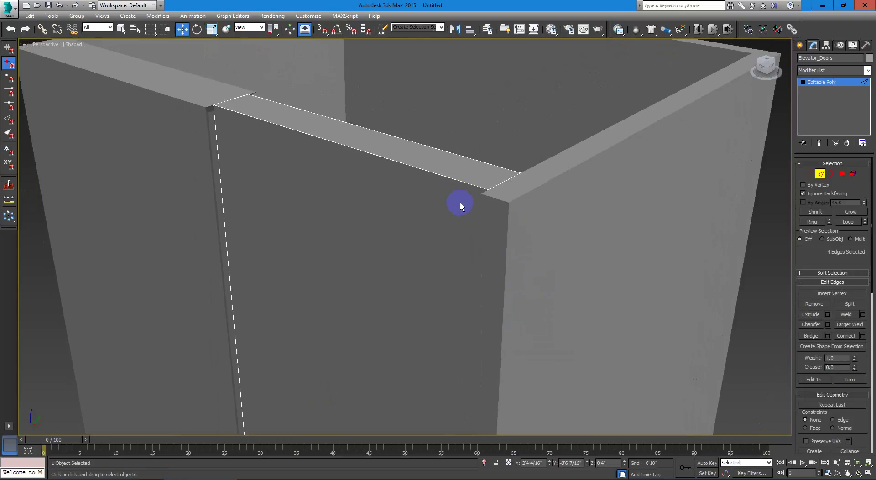
key("4")
left_click(431, 155)
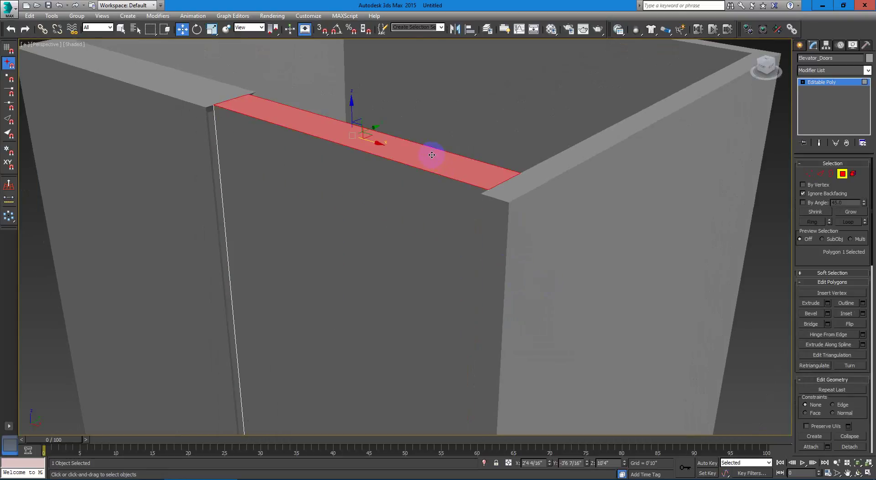
key("alt+w")
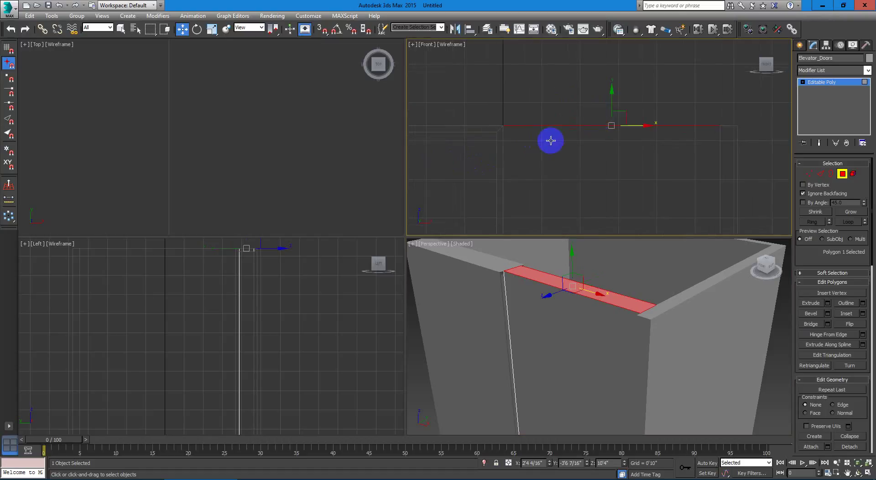
left_click_drag(612, 93, 605, 100)
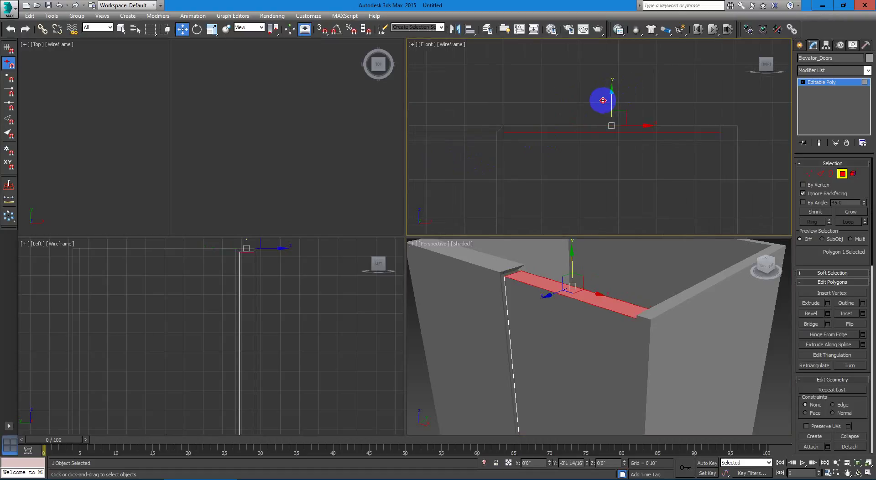
Step: Select the narrow left side polygon of Elevator_Doors and move it outward along X by about 2 1/16 inches, into the adjoining wall
middle_click_drag(517, 340, 563, 324, "alt")
middle_click_drag(487, 336, 597, 359, "alt")
scroll(479, 305, "up", 4)
left_click(737, 346)
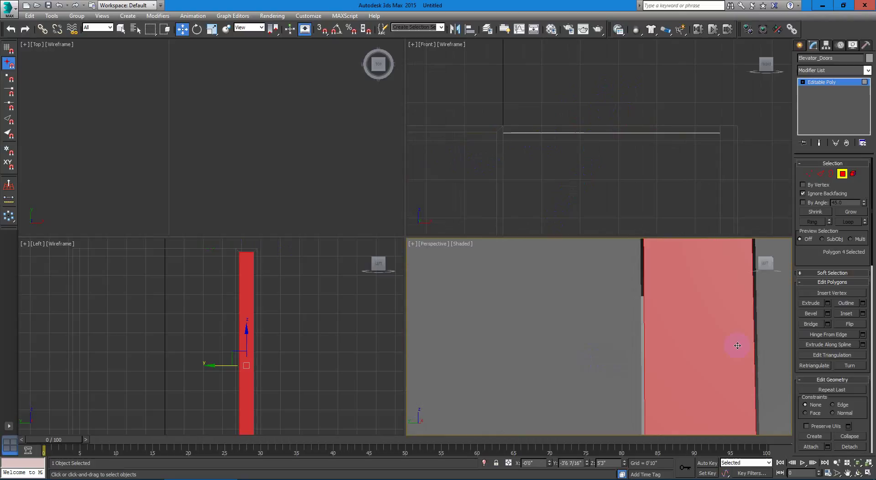
middle_click_drag(561, 190, 594, 153)
scroll(597, 147, "down", 3)
middle_click_drag(607, 196, 602, 126)
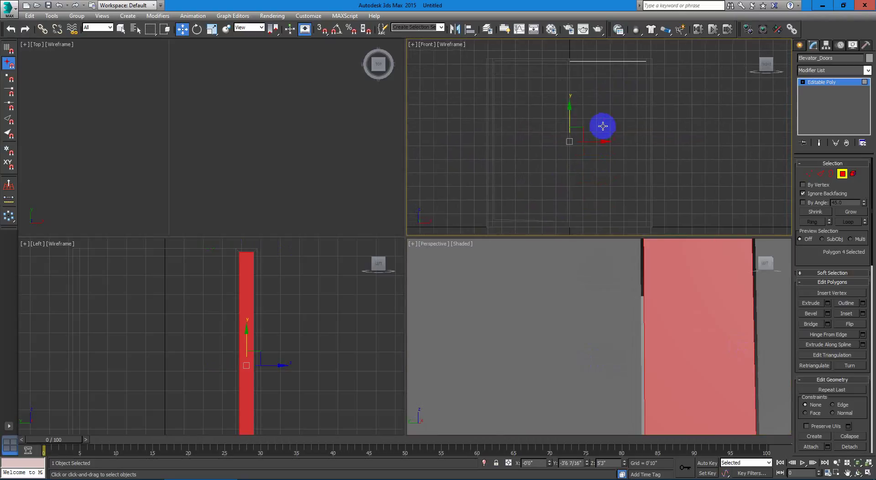
scroll(601, 148, "up", 2)
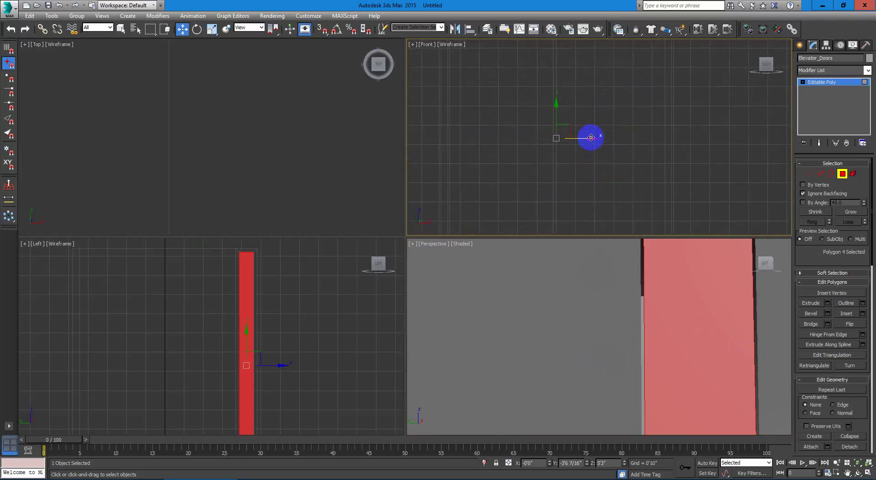
left_click_drag(589, 138, 587, 137)
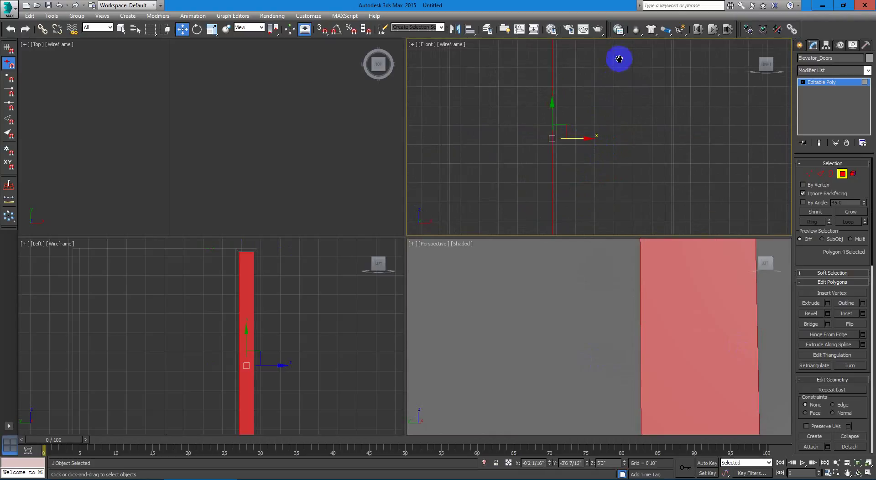
middle_click_drag(620, 52, 614, 83)
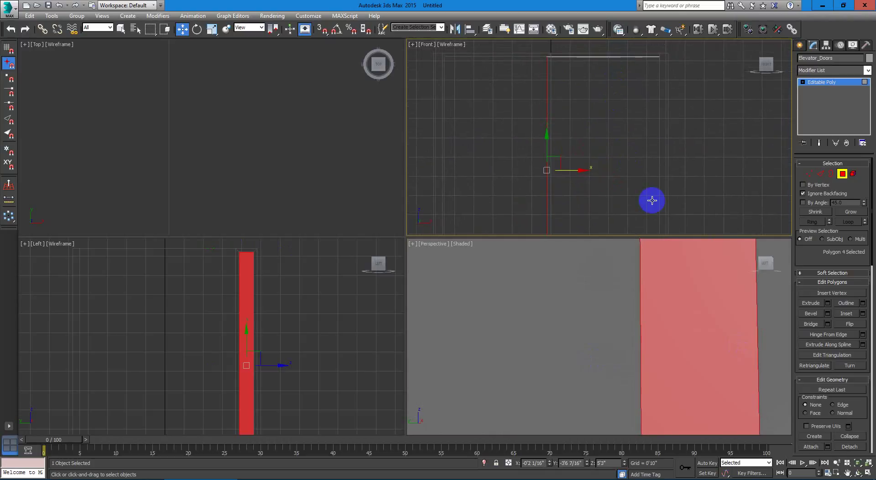
Step: Return to the maximized Perspective view, leave sub-object editing and hide everything except Elevator_Doors
middle_click(672, 317)
key("alt+w")
middle_click_drag(732, 268, 518, 239, "alt")
scroll(634, 307, "down", 4)
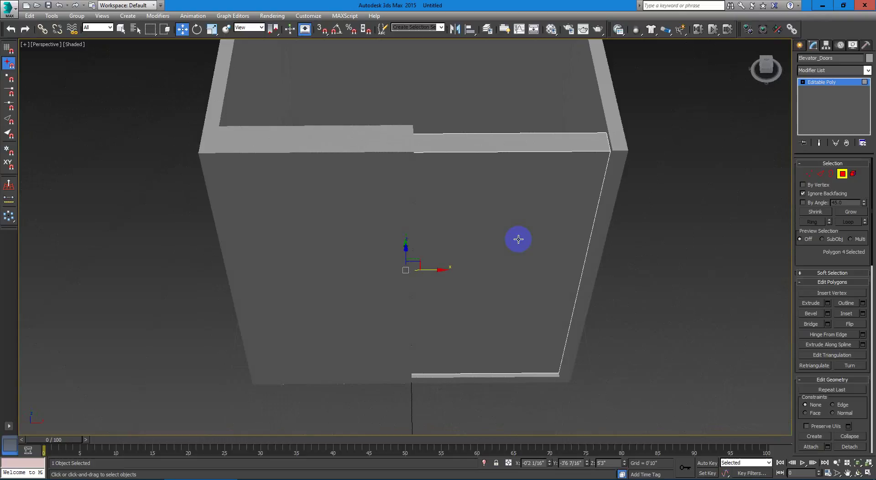
left_click(845, 174)
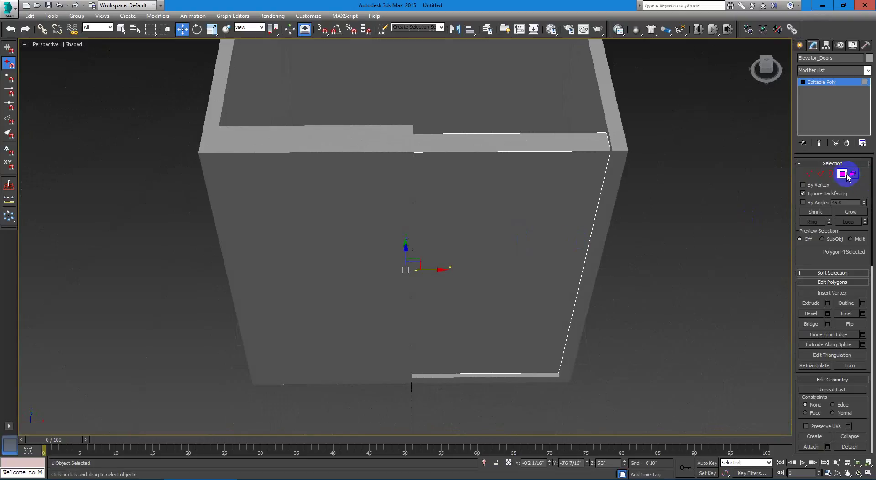
left_click(820, 174)
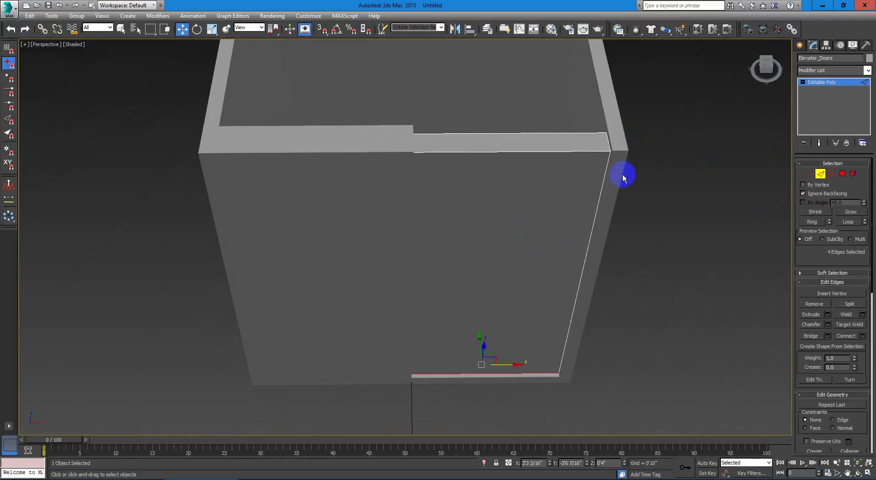
left_click(860, 83)
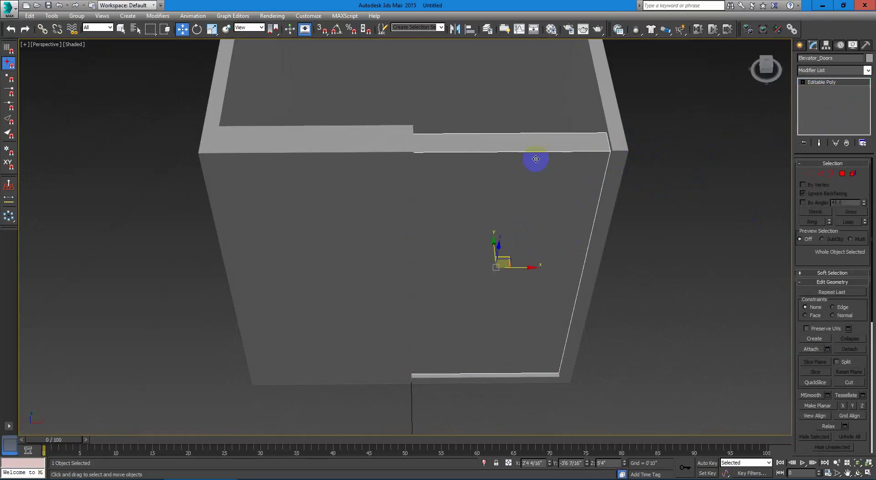
right_click(532, 160)
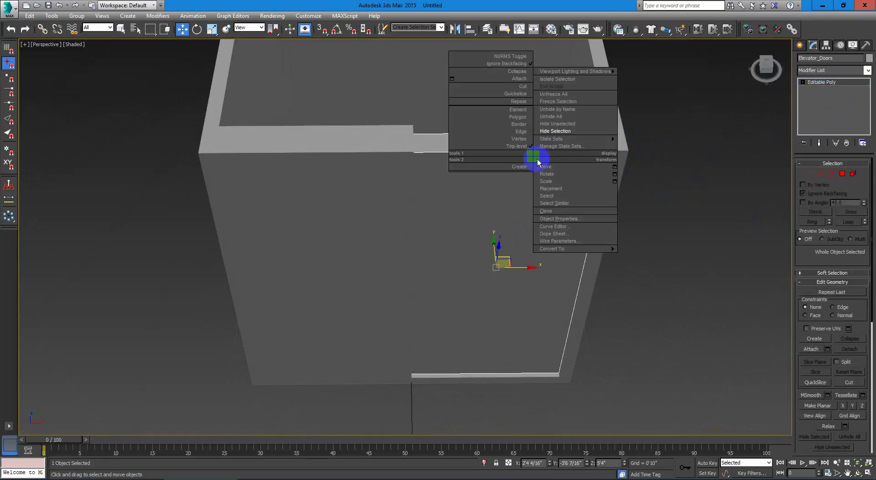
left_click(576, 128)
Step: Select the ring of short thickness edges on Elevator_Doors and connect them with one segment around the door's rim
middle_click_drag(571, 196, 784, 185, "alt")
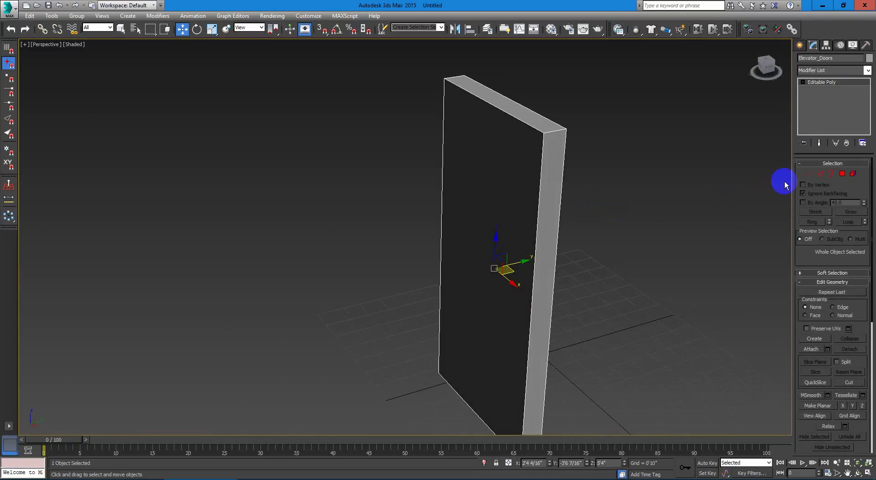
left_click(820, 175)
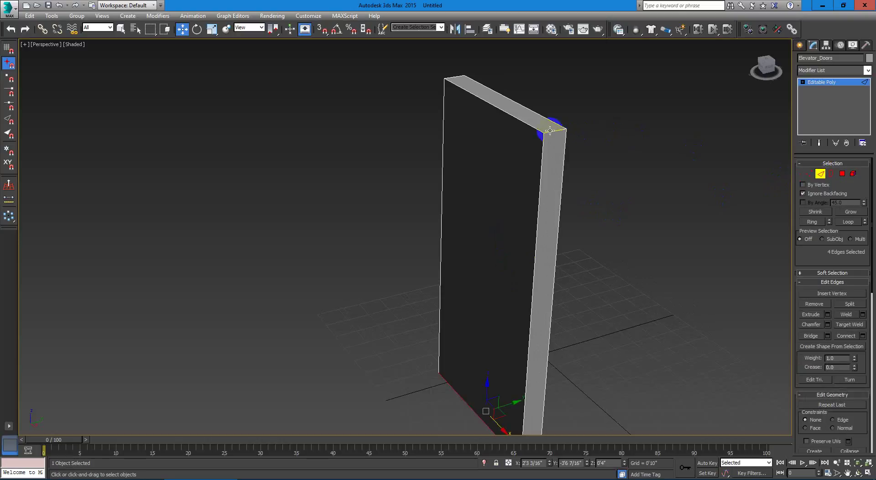
left_click(550, 130)
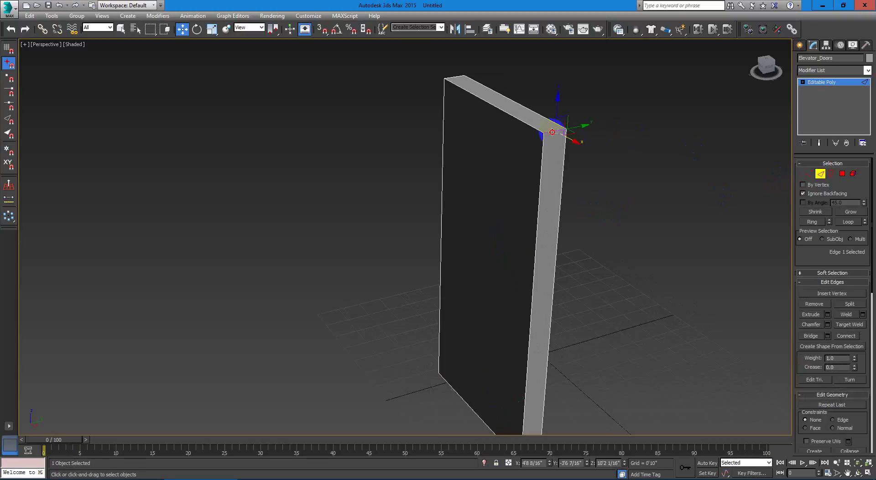
left_click(455, 76)
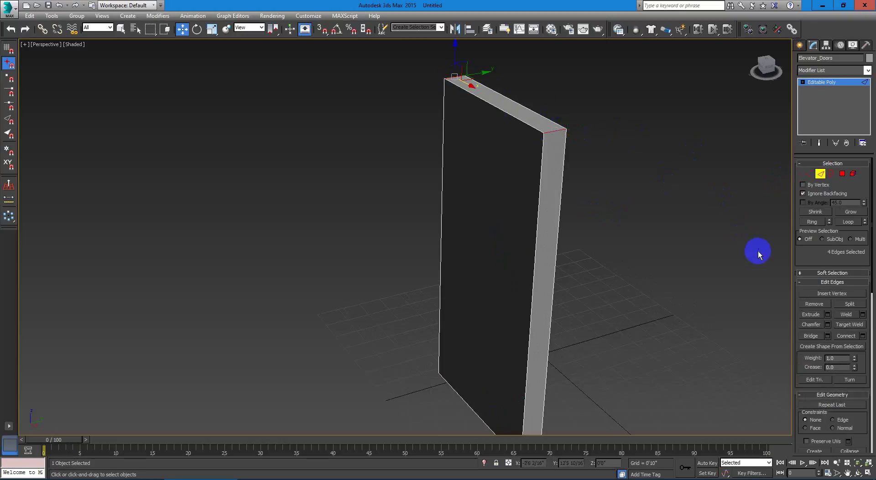
left_click(862, 336)
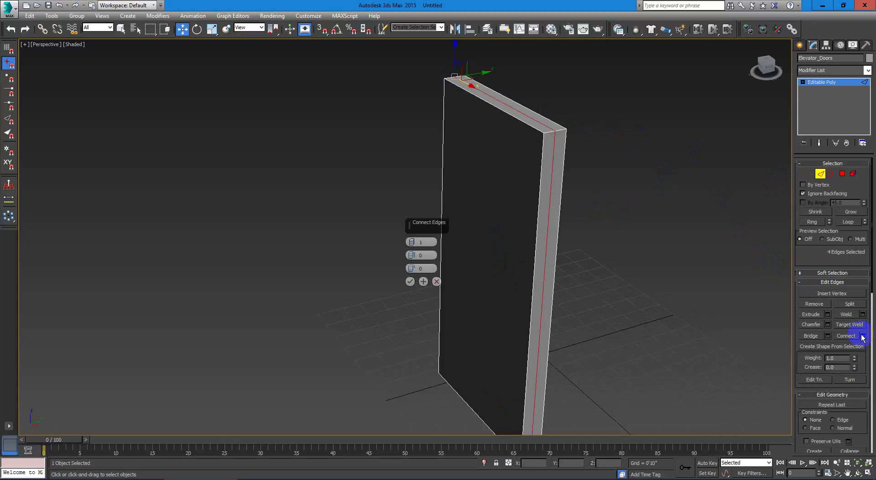
left_click(408, 282)
Step: Select the ring of horizontal edges across the door's width and connect them, dividing the door vertically into two halves
middle_click_drag(408, 282, 631, 200, "alt")
left_click(516, 105)
left_click(511, 101, "shift")
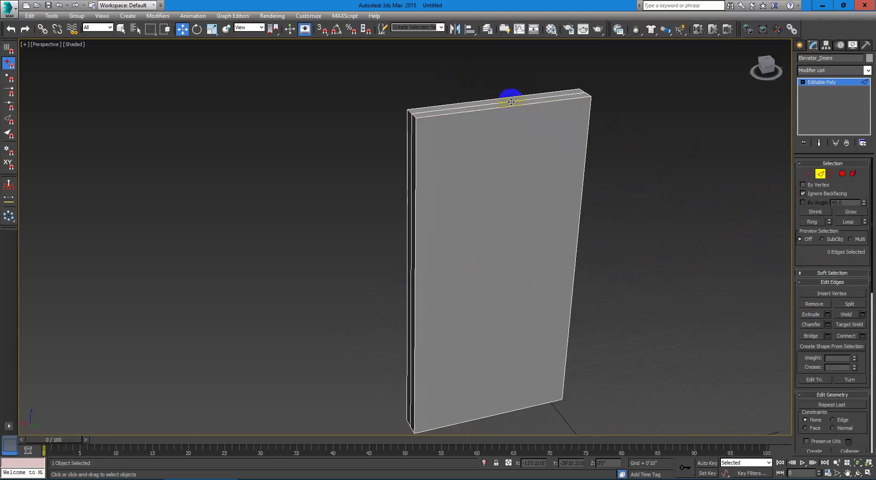
left_click(845, 336)
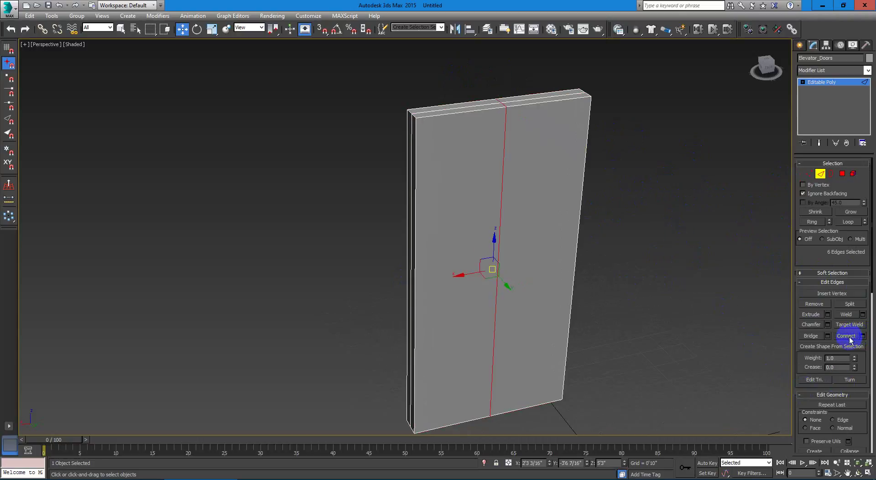
Step: Delete the four polygons of the door's front right quarter: the large face and its top, side and bottom strips
left_click(843, 174)
middle_click_drag(713, 179, 696, 194, "alt")
key("q")
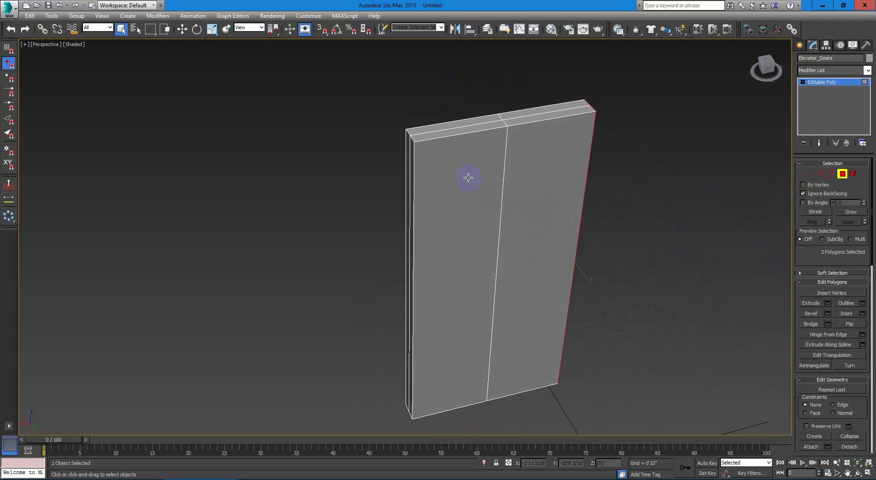
middle_click_drag(464, 171, 608, 184, "alt")
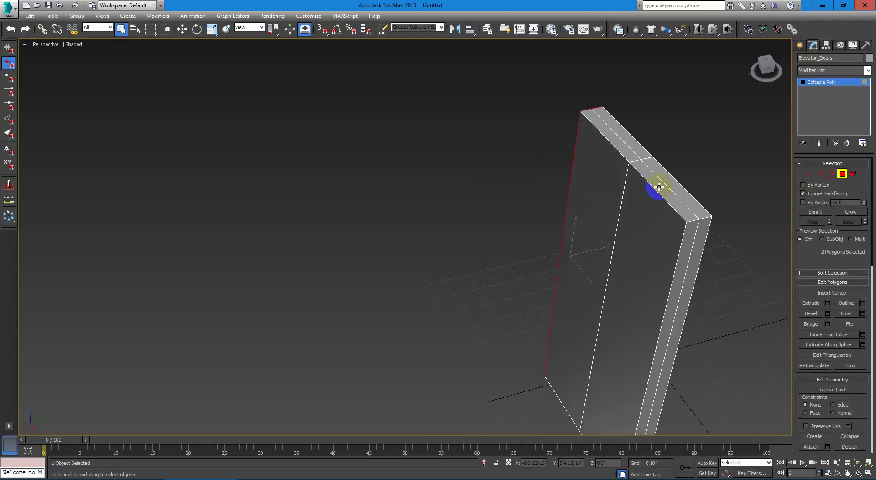
left_click(656, 186)
left_click(665, 230, "ctrl")
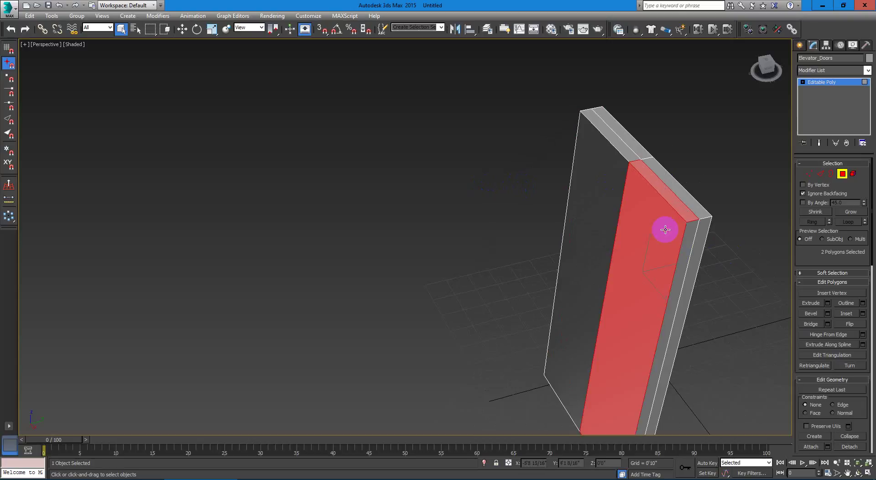
left_click(680, 259, "ctrl")
middle_click_drag(639, 313, 651, 207, "alt")
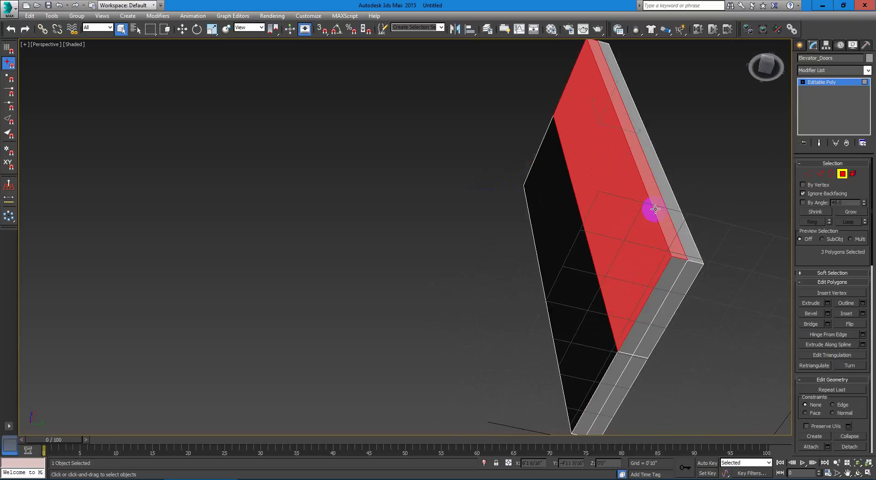
left_click(661, 284, "ctrl")
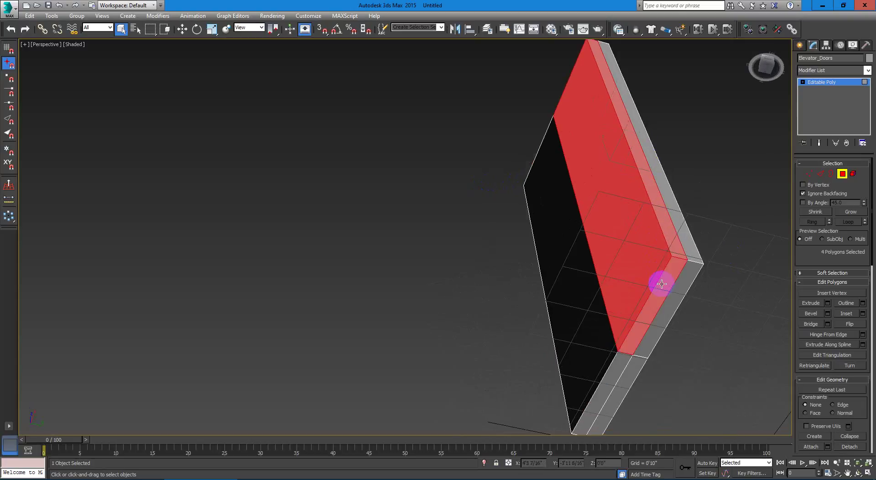
key("Delete")
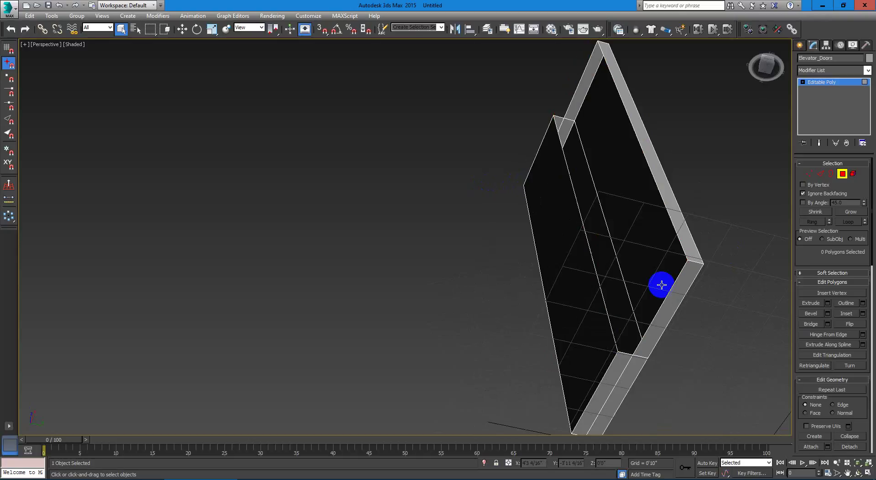
Step: Delete the four polygons of the door's rear left quarter, including its large face and the top, side and bottom strips
middle_click_drag(659, 245, 563, 254, "alt")
left_click(648, 178)
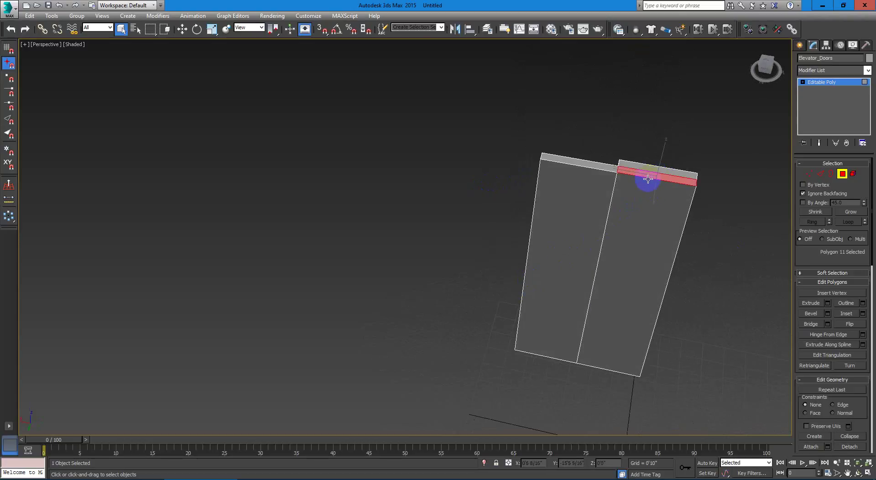
left_click(628, 252, "ctrl")
middle_click_drag(628, 252, 696, 339, "alt")
left_click(659, 259, "ctrl")
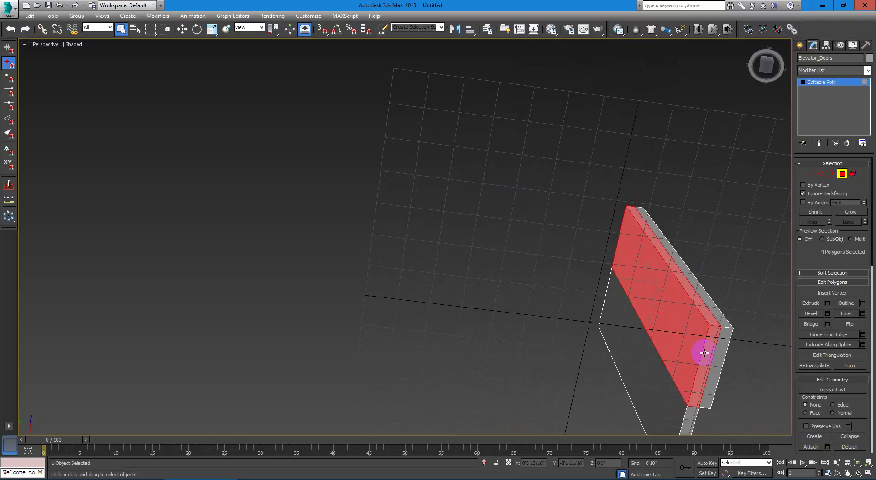
key("Delete")
Step: Select the left panel's face with its top, side and bottom polygons and detach them as Left_Door
middle_click_drag(678, 259, 659, 264, "alt")
left_click(587, 117)
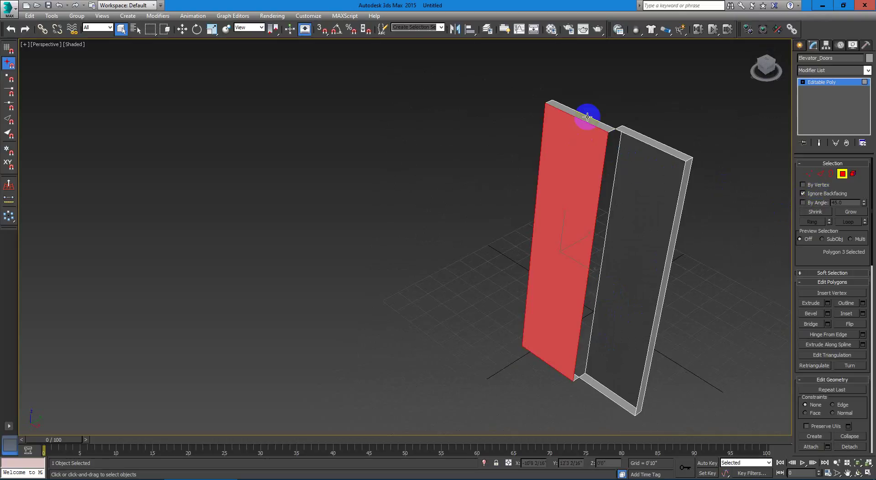
left_click(586, 118, "ctrl")
middle_click_drag(541, 171, 521, 154, "alt")
left_click(557, 181, "ctrl")
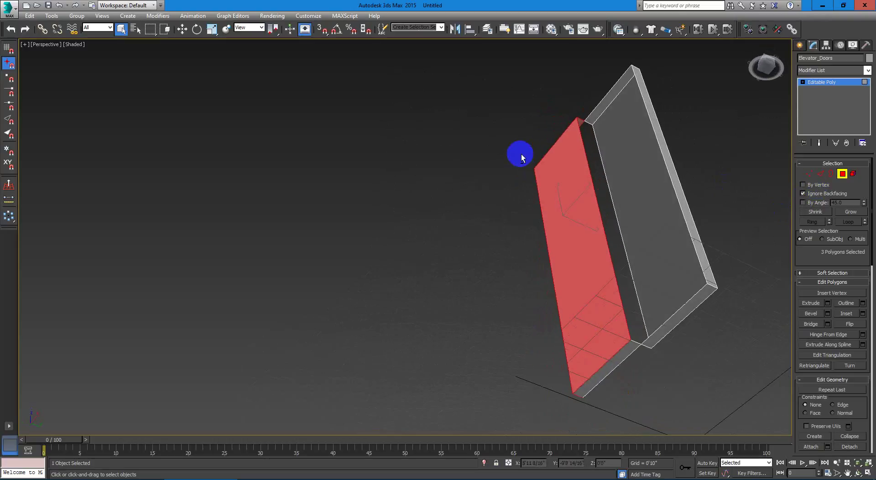
left_click(600, 370, "ctrl")
middle_click_drag(542, 307, 580, 292, "alt")
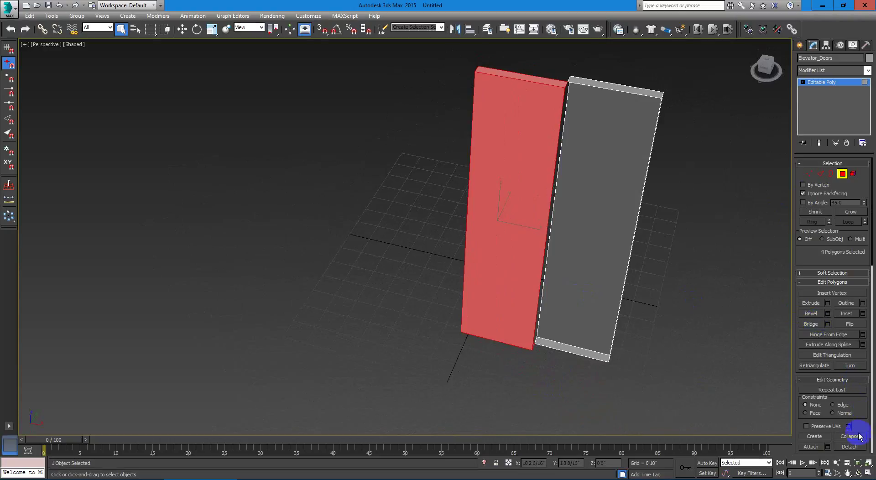
left_click(857, 448)
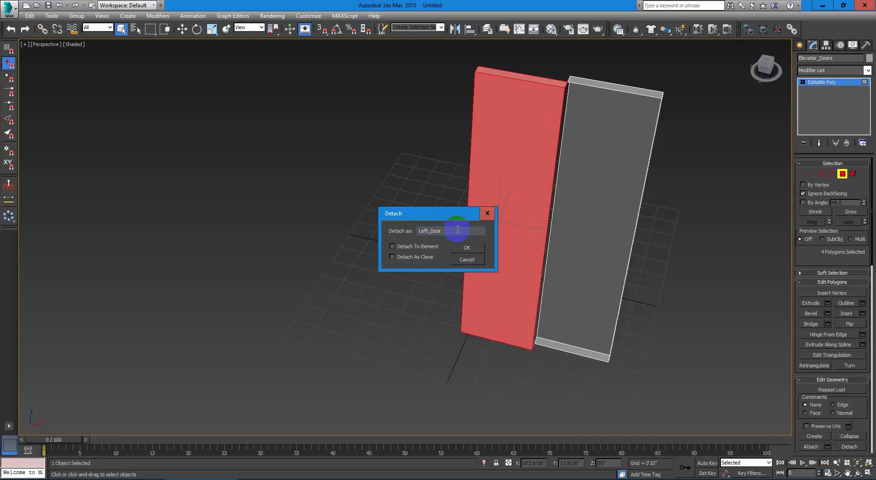
key("Return")
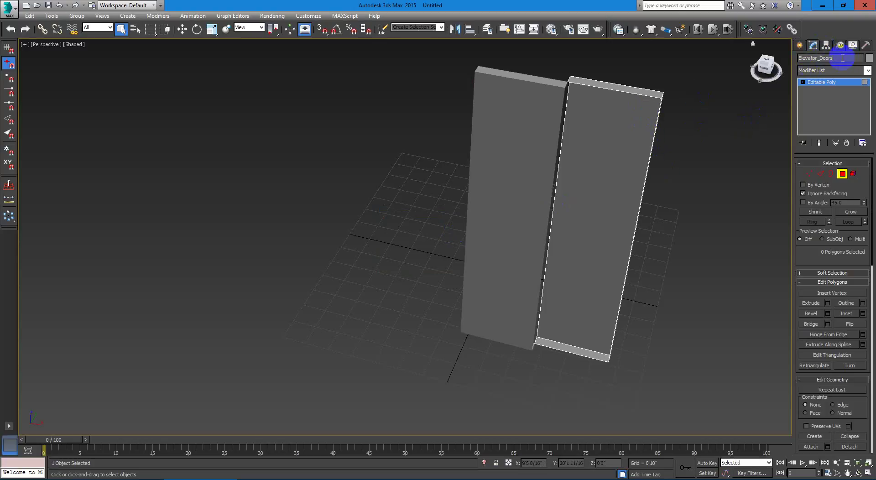
Step: Name the right panel Elevator_Door and bridge its open top and bottom edges to fill in the missing large face
left_click(821, 175)
left_click(598, 88)
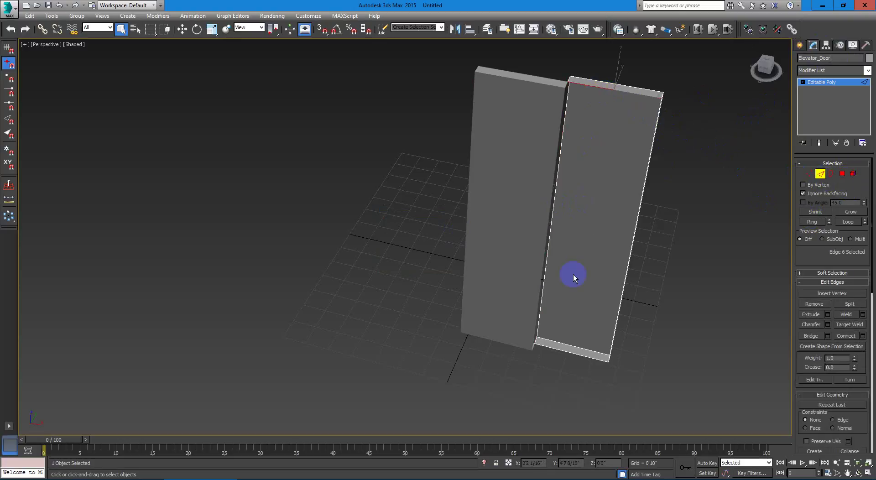
left_click(816, 348)
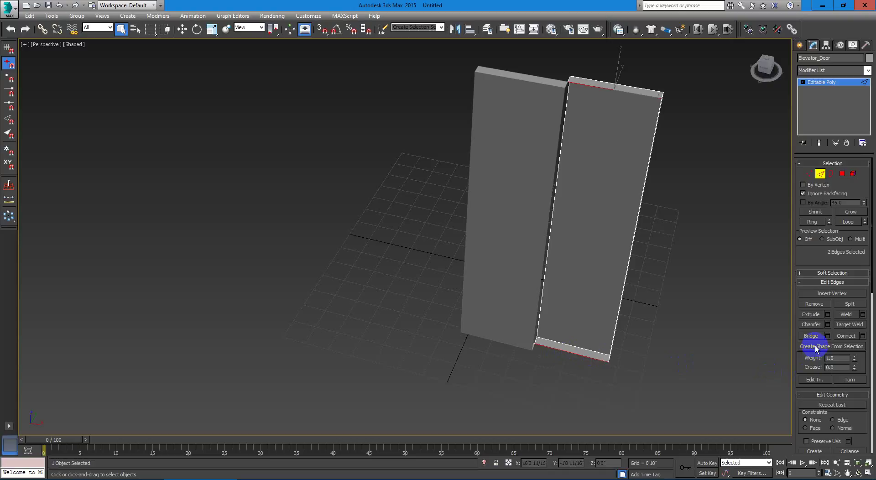
left_click(812, 337)
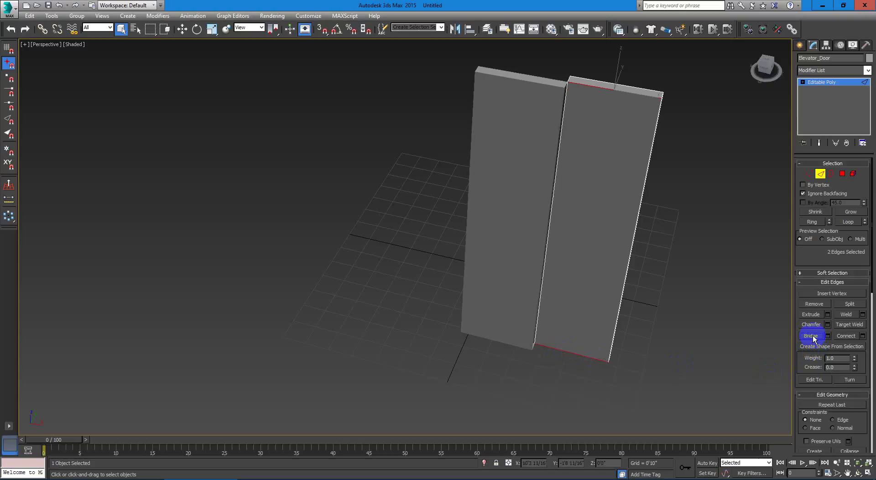
Step: Cap the open border on the inner side of Elevator_Door
left_click(831, 173)
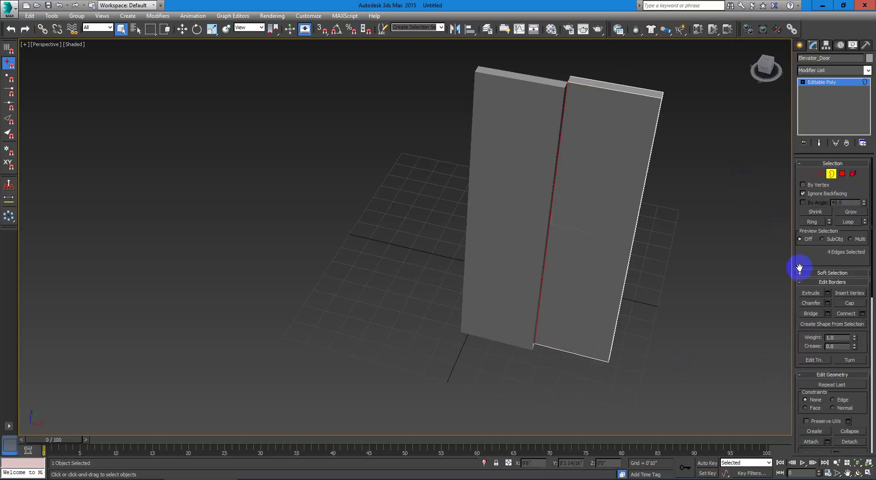
left_click(850, 303)
middle_click_drag(441, 271, 662, 214, "alt")
left_click(831, 174)
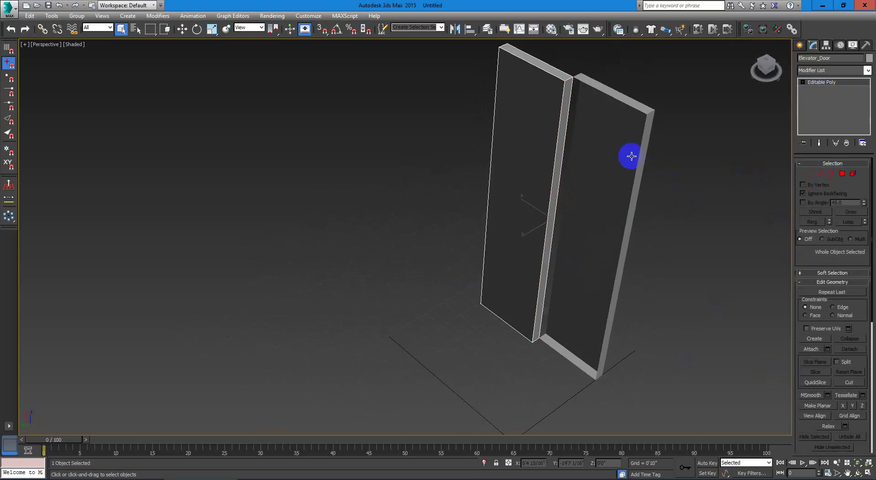
Step: Bridge the open top and bottom edges of Left_Door to fill in its missing large face
left_click(609, 135)
left_click(820, 174)
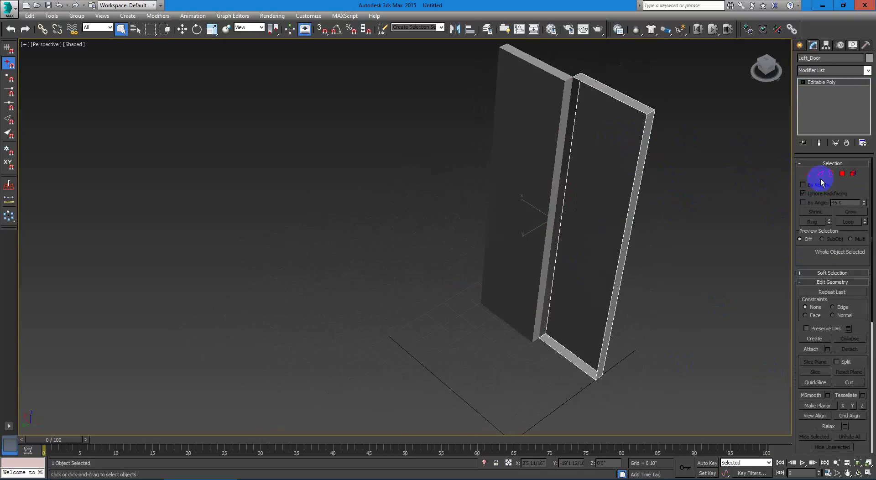
left_click(820, 174)
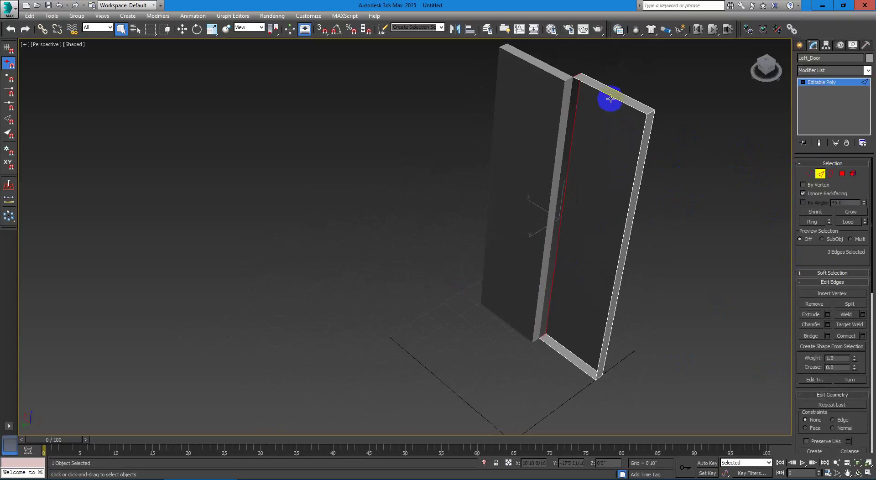
left_click(610, 97)
left_click(558, 357, "ctrl")
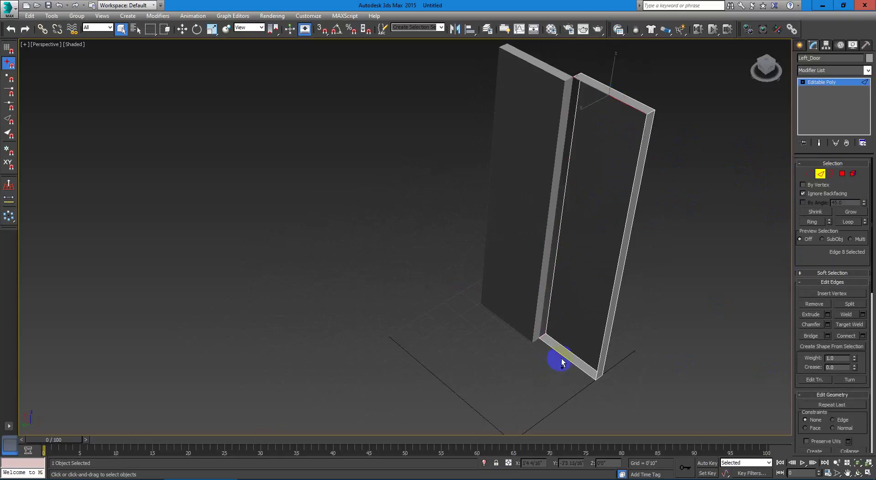
left_click(811, 336)
Step: Cap the open border on the inner side of Left_Door and deselect the panel
key("3")
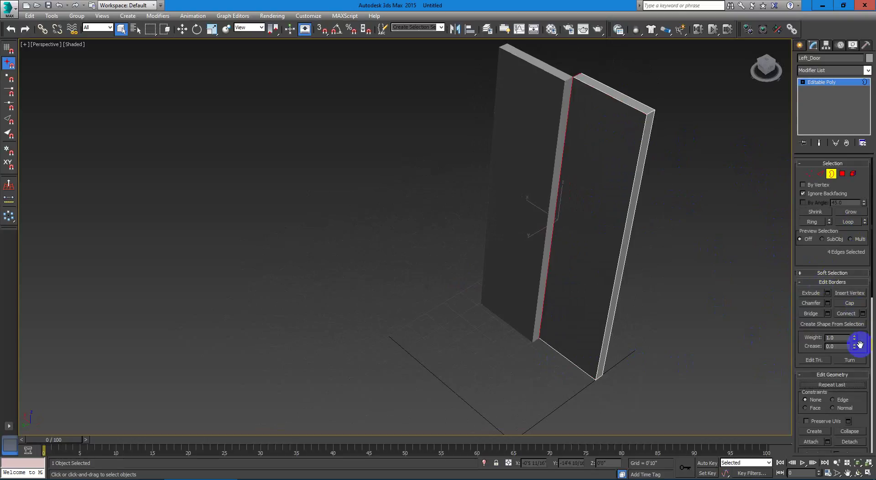
left_click(831, 174)
left_click(686, 228)
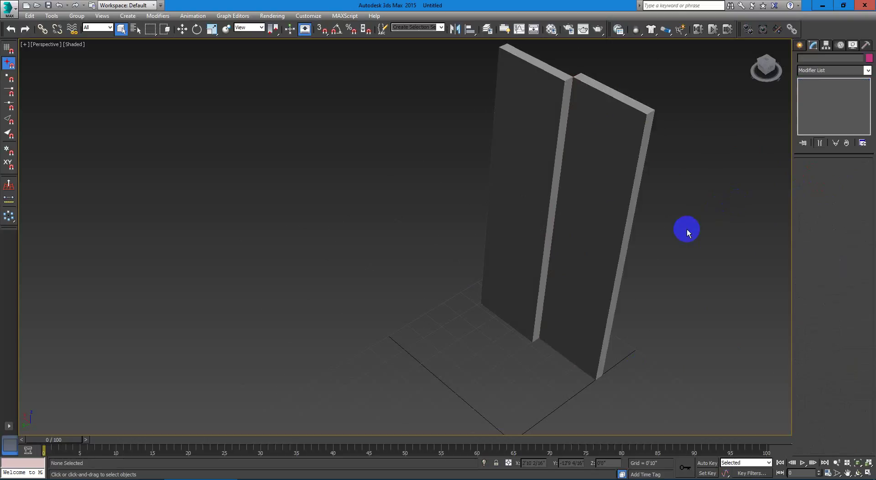
Step: Unhide all objects so the rest of the elevator cabin is shown around the two door panels
middle_click_drag(686, 229, 493, 256, "alt")
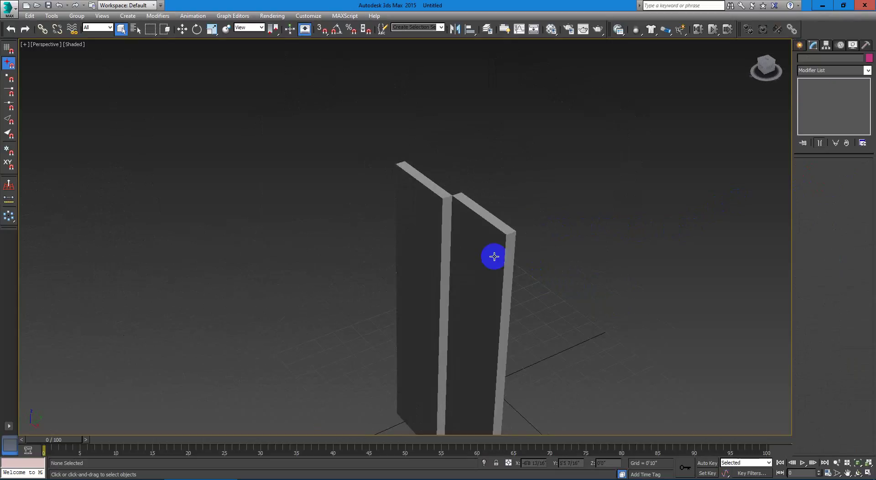
left_click(493, 256)
left_click(436, 226)
left_click(473, 241)
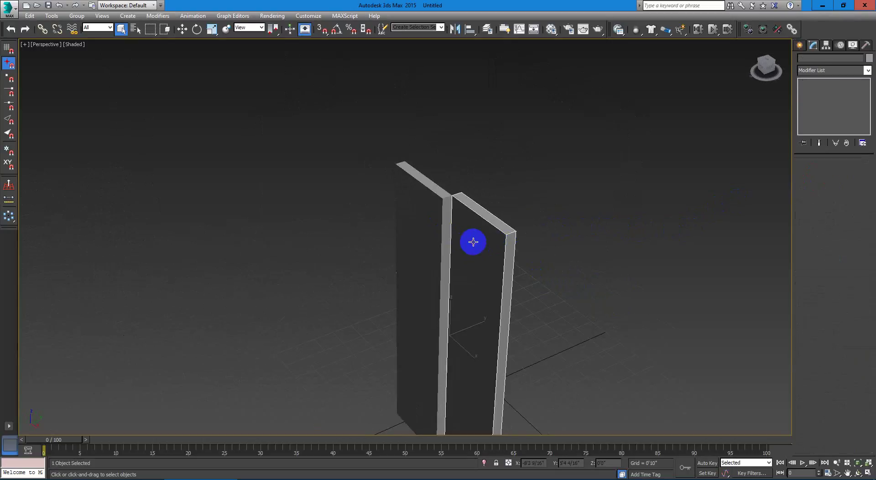
right_click(553, 242)
left_click(591, 200)
middle_click_drag(492, 250, 439, 299, "alt")
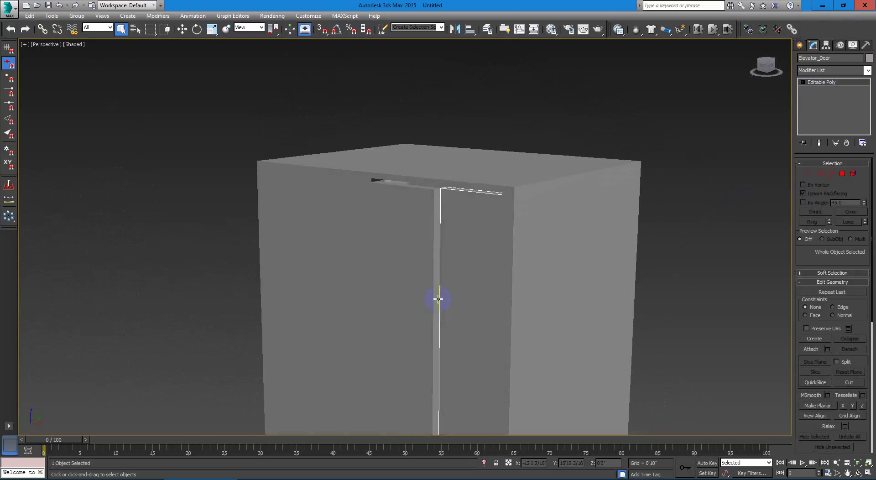
left_click(417, 256)
Step: Select the ring of lengthwise edges on Elevator_Cealing and connect them with one edge loop across the middle
middle_click_drag(417, 256, 456, 200, "alt")
scroll(438, 126, "up", 3)
left_click(439, 128)
left_click(824, 174)
left_click(560, 204)
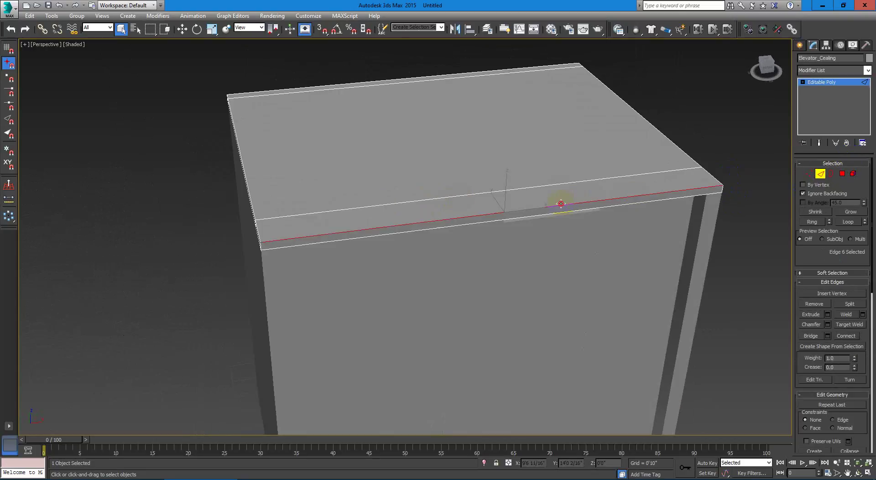
left_click(514, 188, "shift")
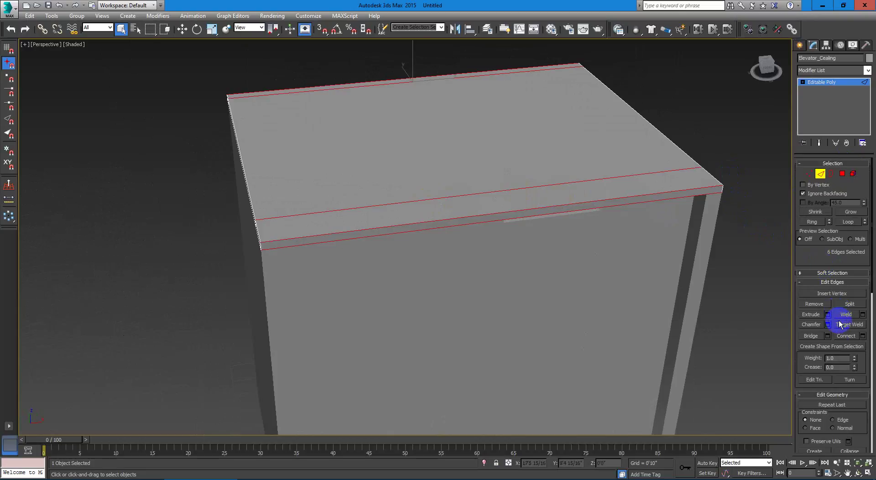
left_click(845, 336)
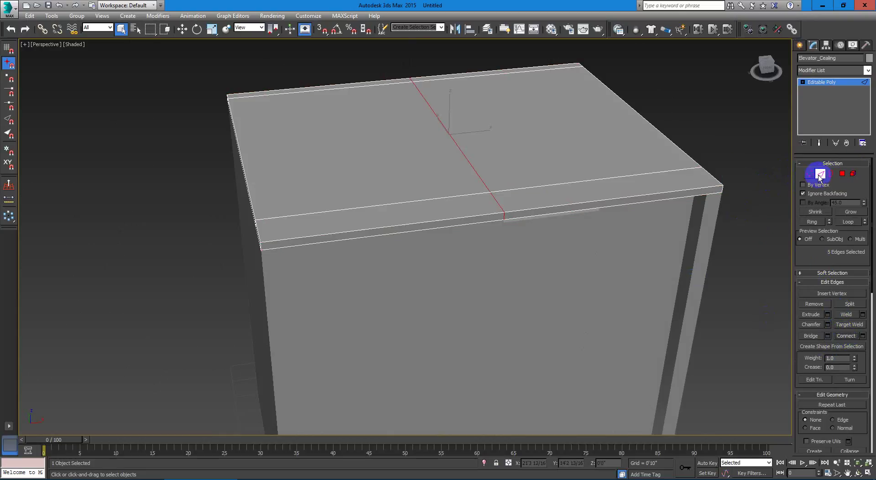
Step: Examine the side and underside polygons of Elevator_Cealing, checking the edges above the doorway from several angles
left_click(842, 174)
middle_click_drag(689, 283, 593, 160, "alt")
left_click(497, 86)
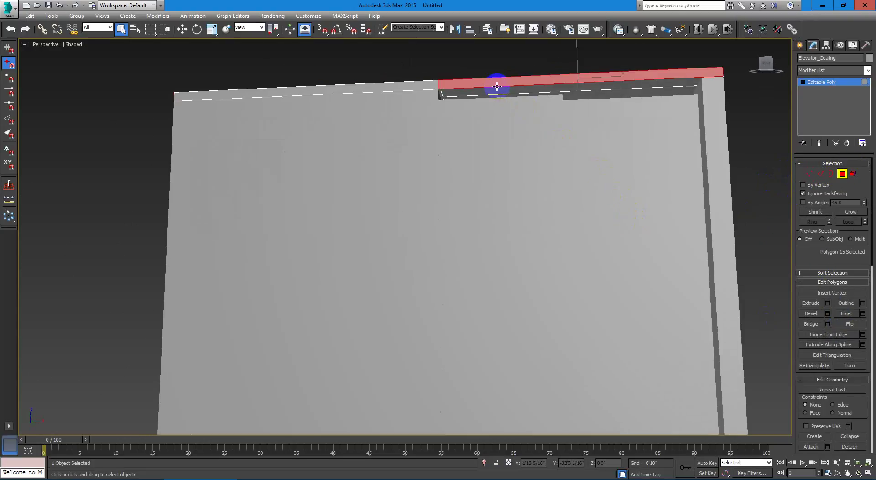
left_click(478, 92)
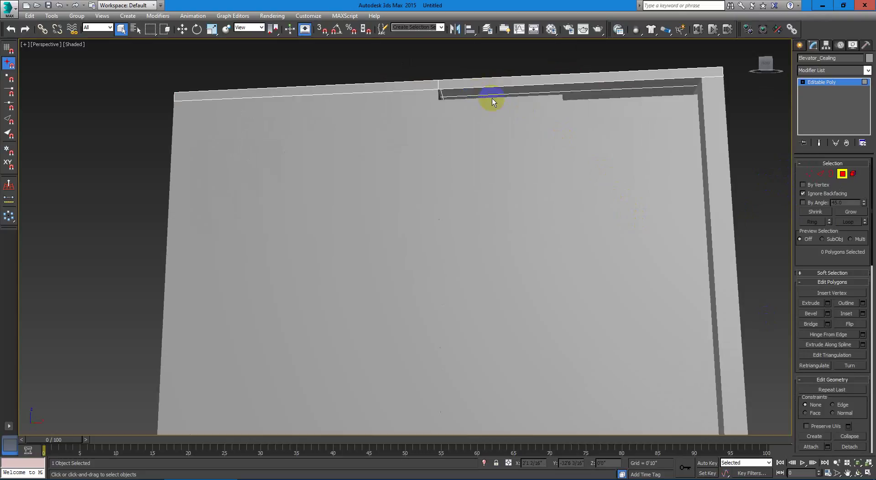
middle_click_drag(492, 102, 537, 133, "alt")
left_click(537, 135)
mouse_move(539, 163)
middle_mouse_down("alt")
mouse_move(524, 151)
mouse_move(499, 151)
mouse_move(535, 180)
mouse_move(570, 168)
mouse_move(527, 176)
middle_mouse_up("alt")
left_click(520, 157)
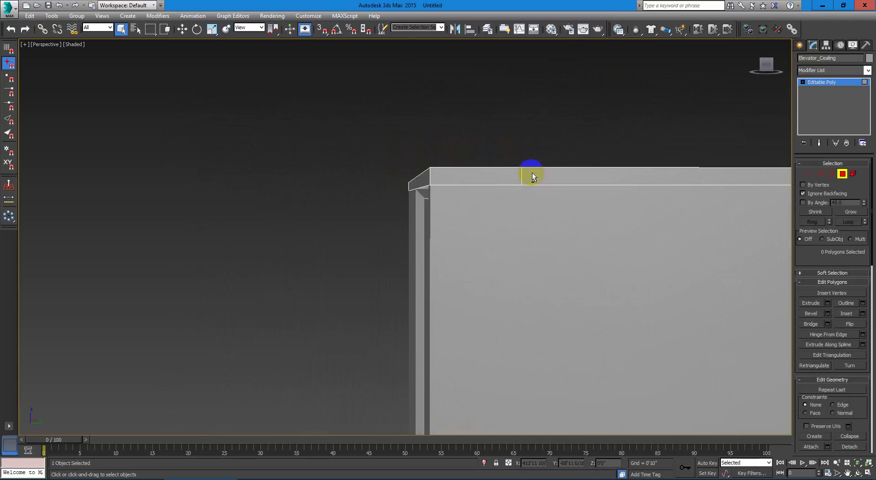
Step: Leave polygon editing and hide every object except Elevator_Cealing
left_click(842, 173)
right_click(641, 189)
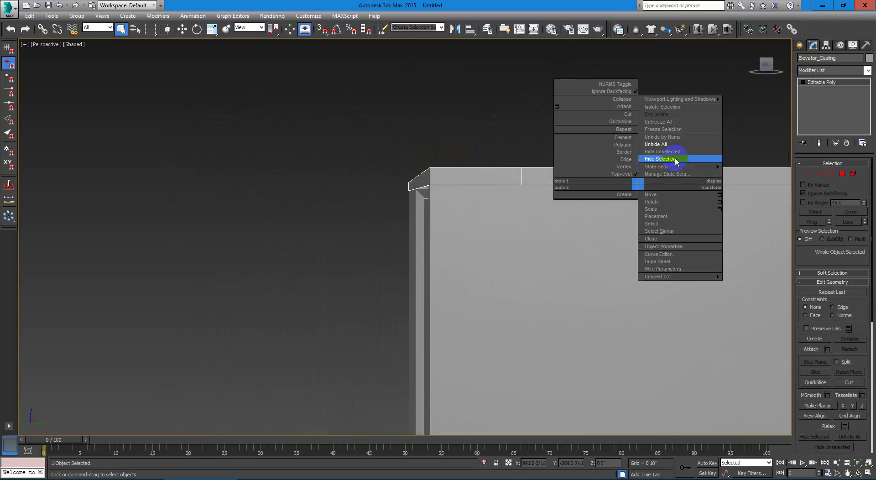
left_click(672, 160)
mouse_move(670, 161)
middle_mouse_down("alt")
mouse_move(559, 212)
mouse_move(659, 256)
mouse_move(551, 213)
mouse_move(460, 199)
mouse_move(775, 176)
middle_mouse_up("alt")
Step: Select the edge loop across the middle of the ceiling and remove it
left_click(823, 174)
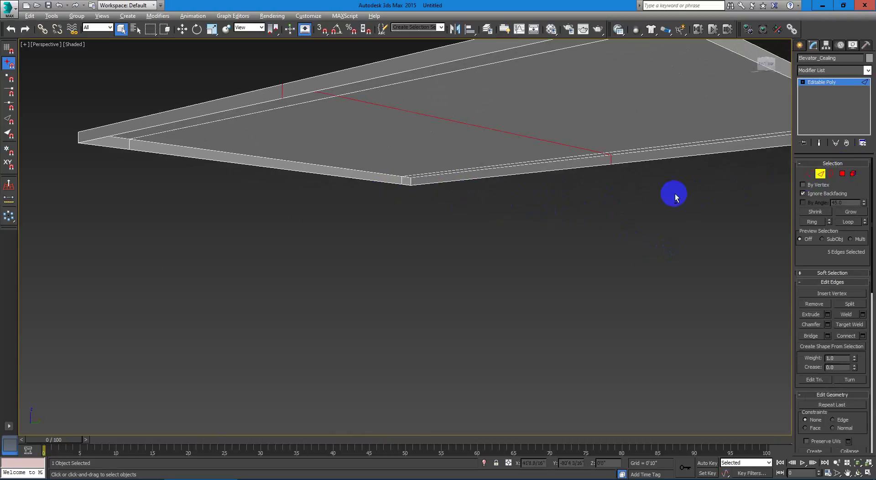
middle_click_drag(674, 193, 546, 195, "alt")
left_click(545, 195)
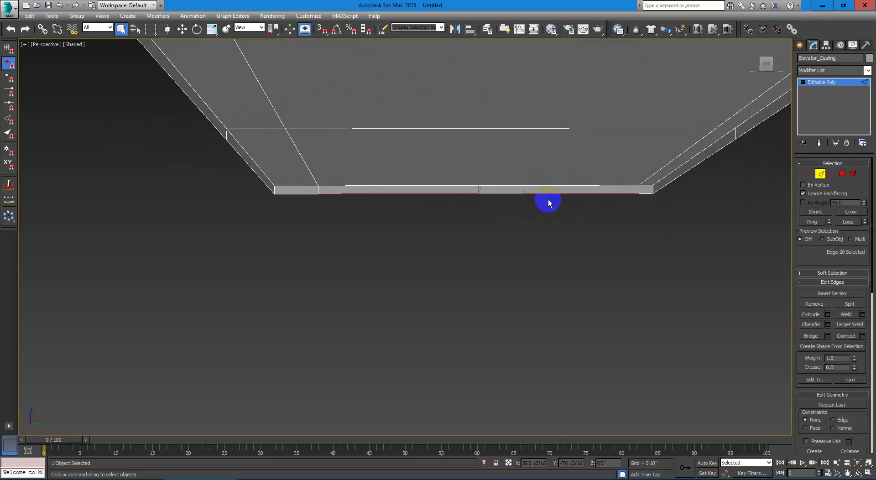
scroll(548, 200, "down", 3)
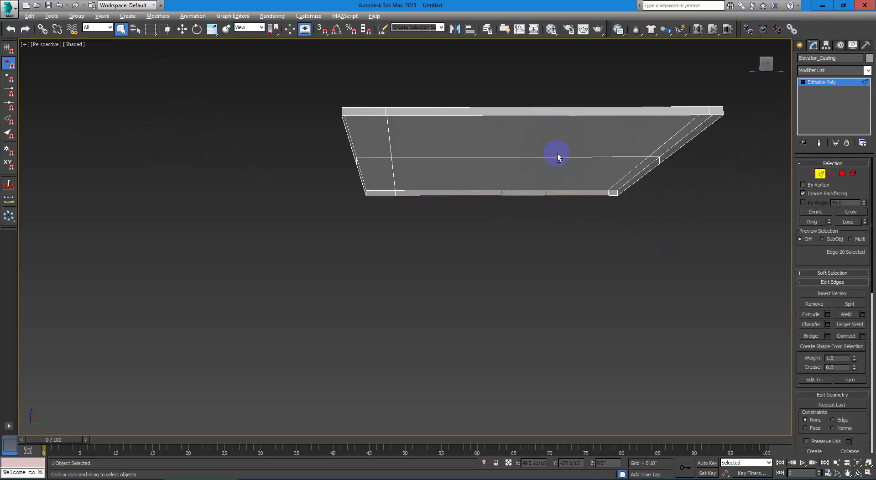
middle_click_drag(558, 153, 557, 215, "alt")
double_click(538, 307)
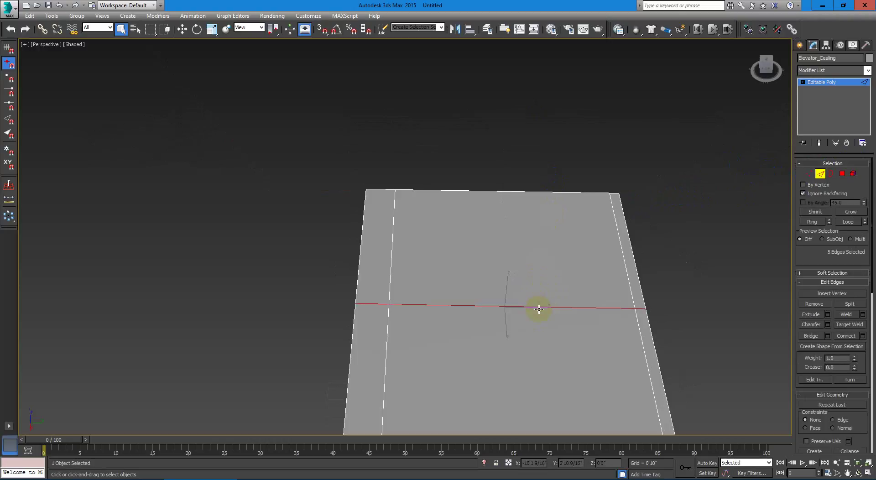
middle_click_drag(539, 309, 554, 347, "alt")
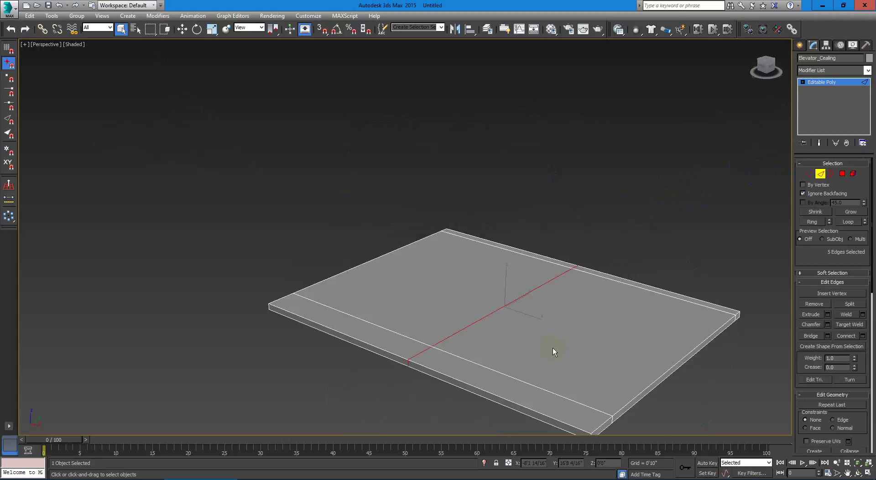
left_click(552, 347)
Step: Bridge the two long lower edges of the ceiling's open underside to fill in its central part
middle_click_drag(660, 278, 575, 309, "alt")
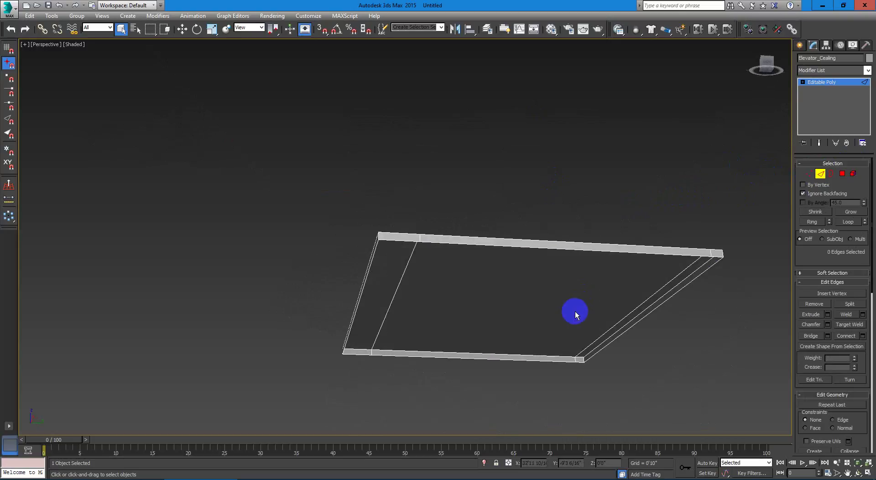
left_click(480, 357)
left_click(557, 247, "ctrl")
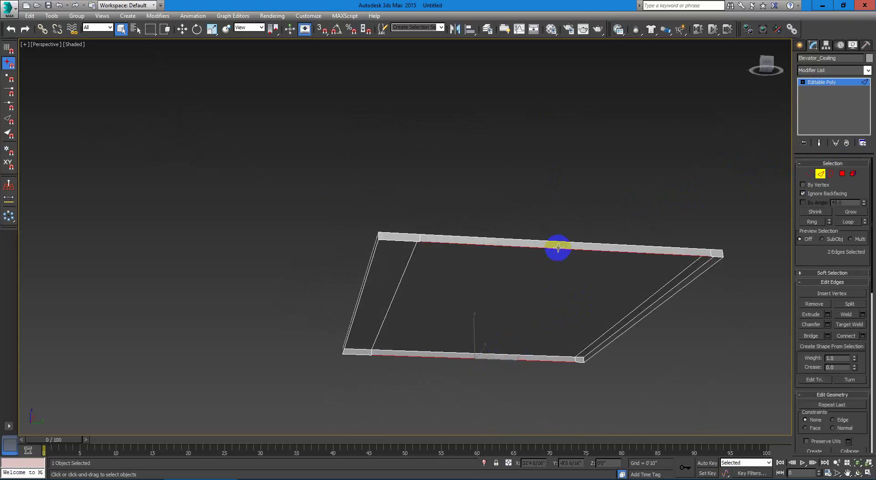
left_click(811, 336)
middle_click_drag(533, 325, 517, 329, "alt")
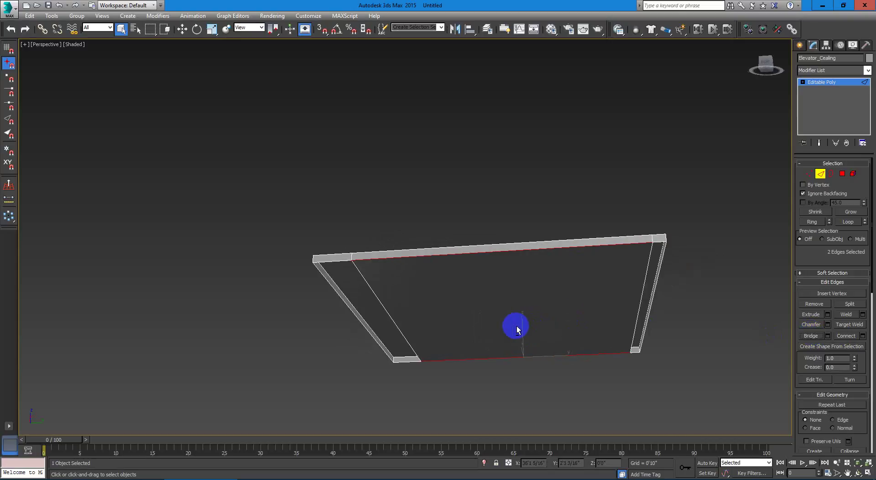
Step: Cap the two remaining open borders along the edges of the ceiling's underside
key("3")
left_click(517, 330)
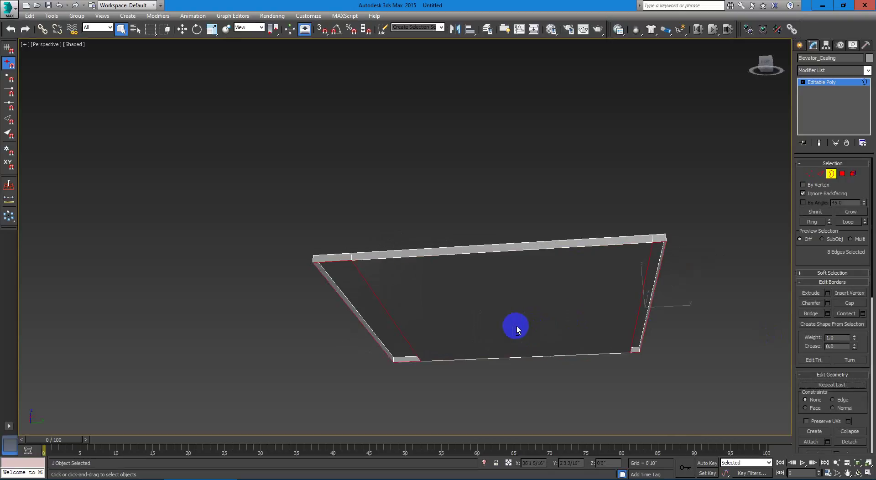
left_click(849, 303)
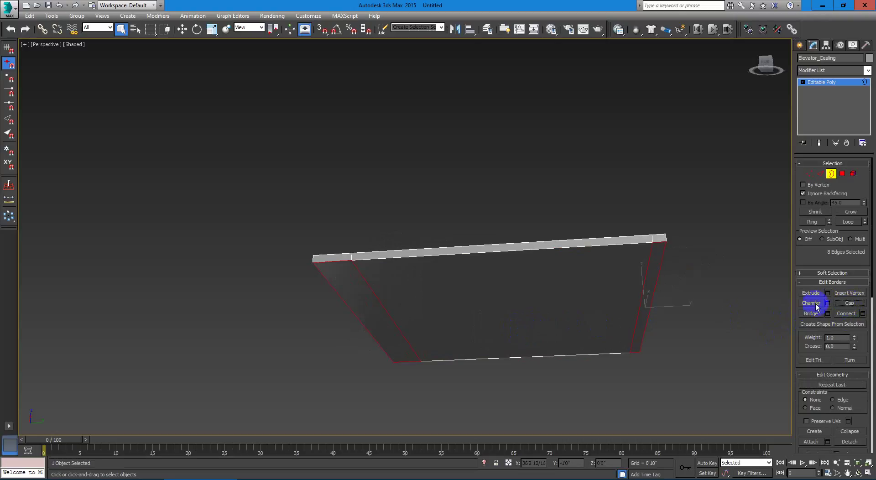
Step: Select the ceiling's ring of lengthwise edges, including the underside, and connect them with one loop across the middle
middle_click_drag(439, 337, 491, 340, "alt")
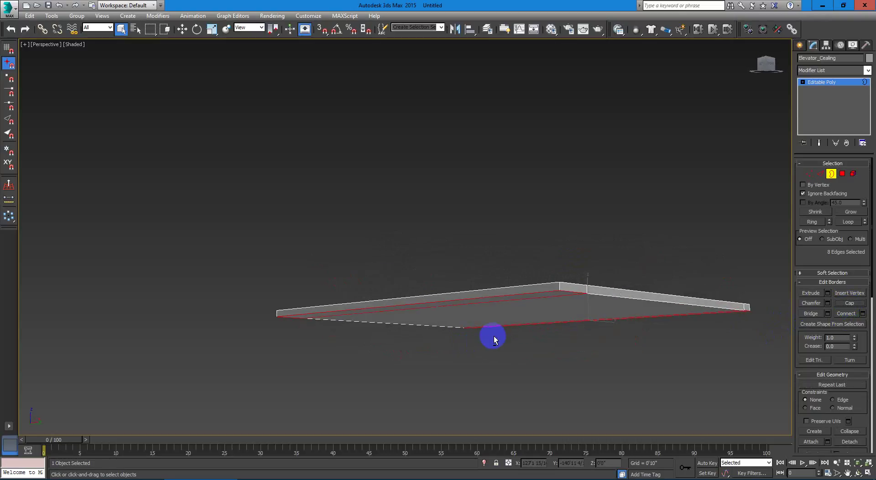
key("2")
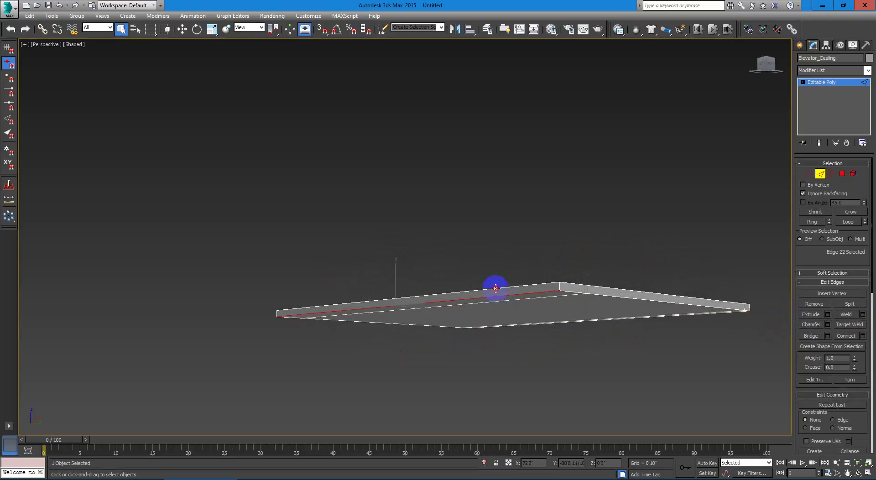
left_click(847, 336)
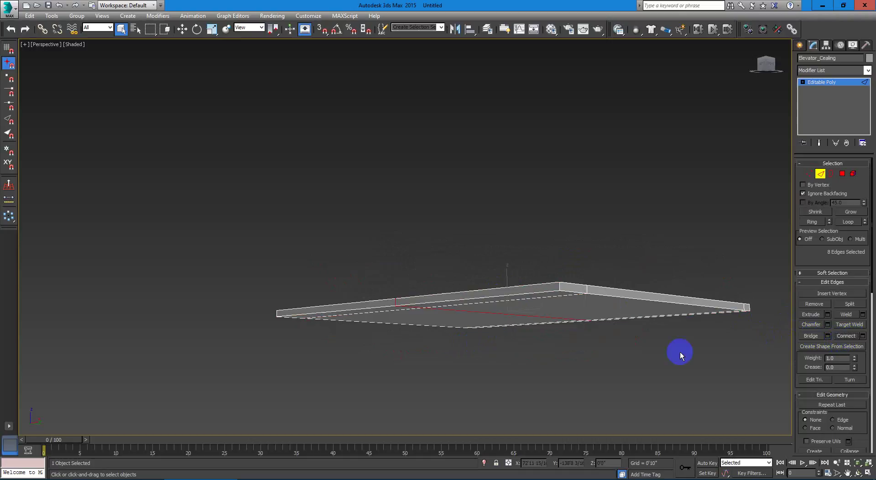
Step: Select the underside polygon of the ceiling's front strip above the doorway half and unhide all elevator objects
middle_click_drag(678, 352, 525, 292, "alt")
left_click(842, 174)
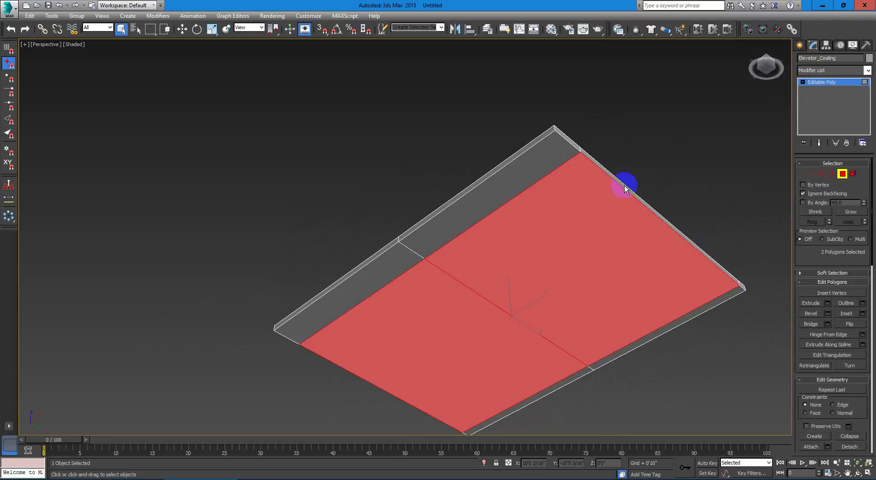
left_click(524, 177)
right_click(535, 215)
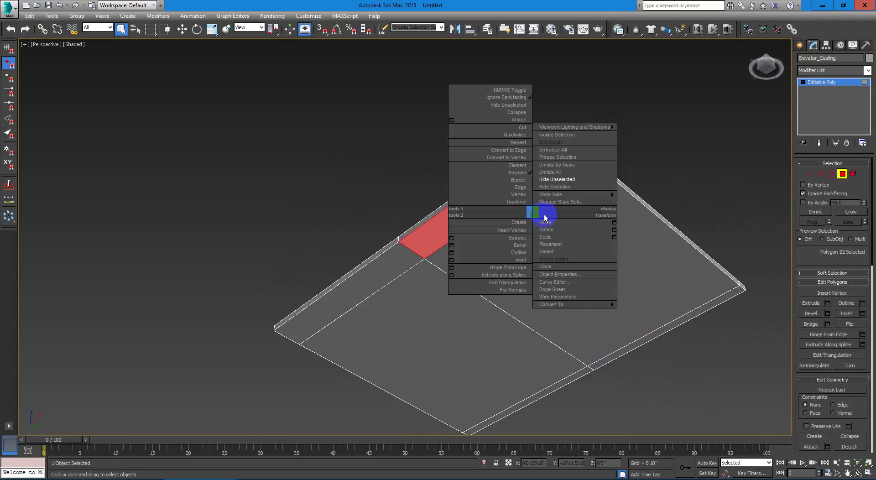
left_click(570, 173)
Step: Extrude the selected ceiling polygon by 0'1 14/16" down to the top of the doors
middle_click_drag(545, 192, 565, 237, "alt")
scroll(481, 204, "up", 5)
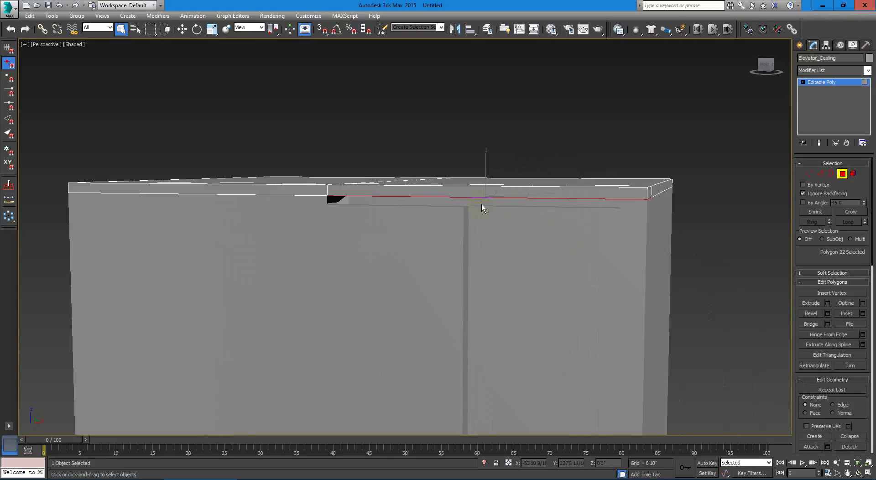
left_click(827, 303)
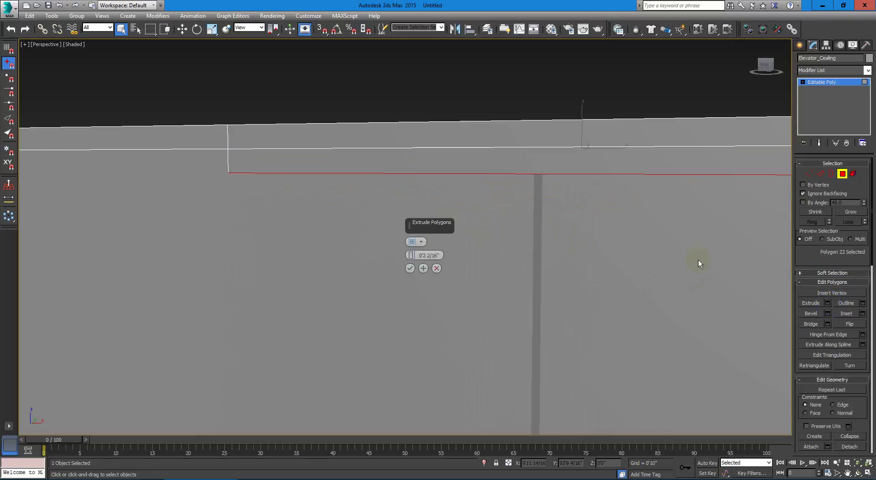
left_click_drag(410, 257, 406, 258)
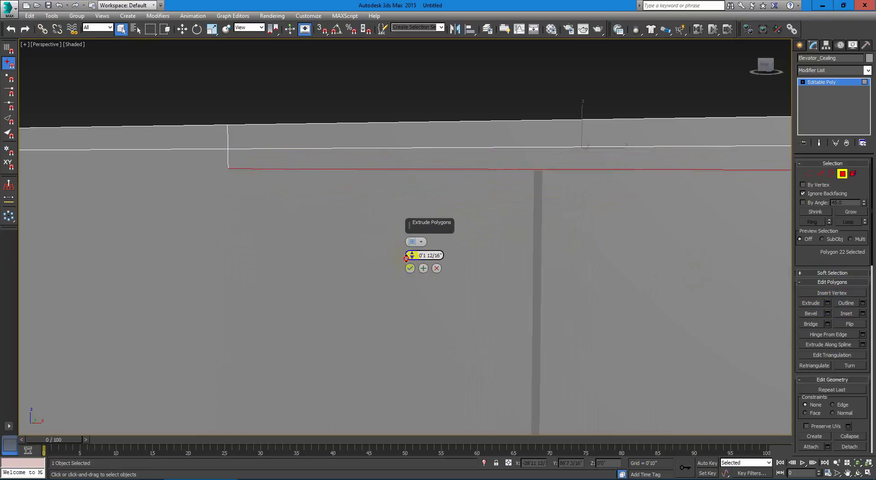
key("alt+w")
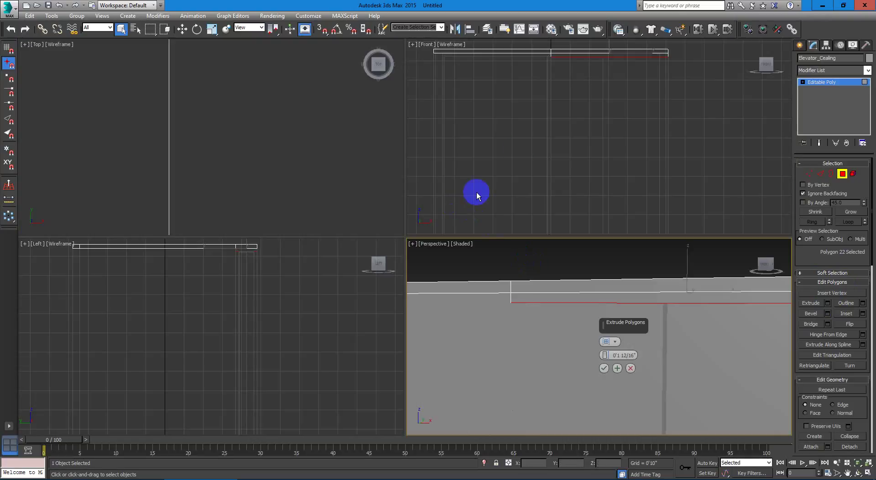
middle_click(542, 176)
scroll(554, 93, "up", 5)
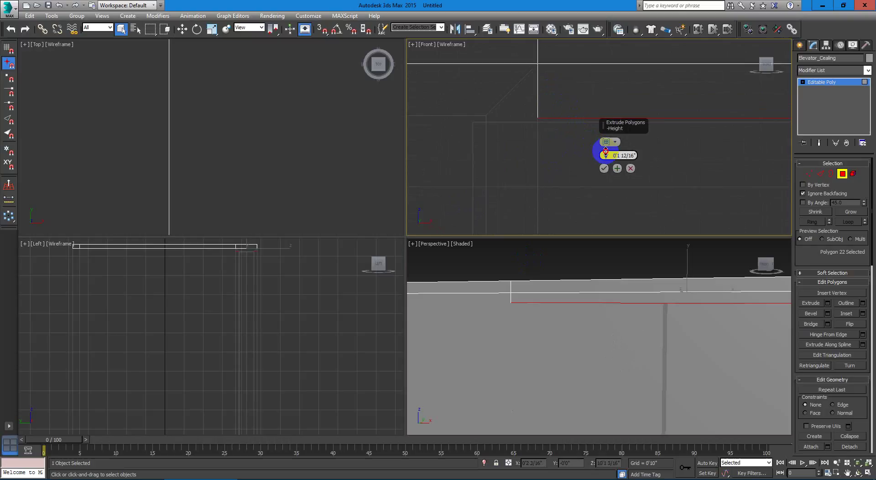
left_click_drag(607, 151, 629, 146)
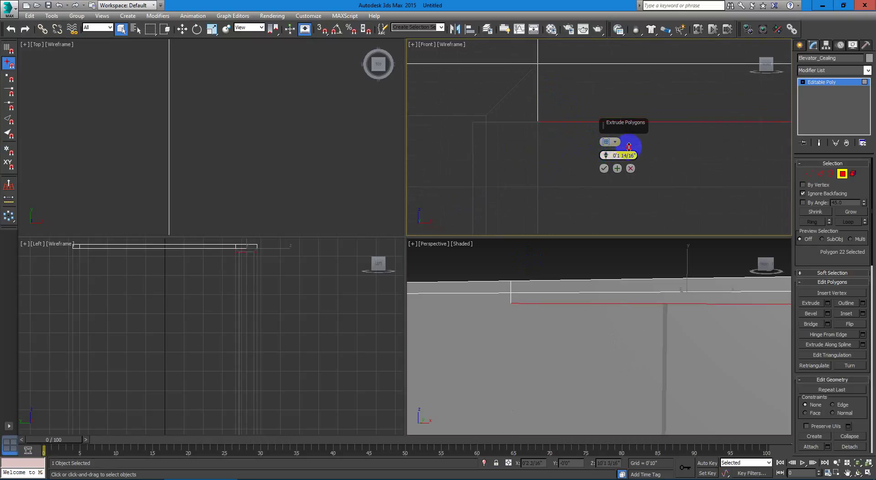
left_click(604, 168)
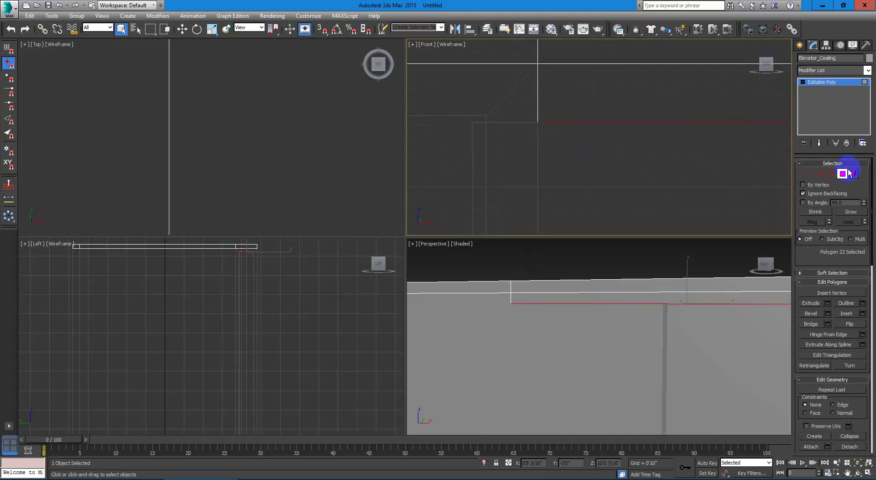
Step: Leave polygon editing of the ceiling and set the perspective view's shading to Realistic
scroll(843, 178, "down", 5)
middle_click_drag(598, 315, 511, 305)
scroll(510, 305, "down", 3)
left_click(719, 319)
middle_click_drag(626, 346, 609, 256)
scroll(581, 328, "down", 3)
left_click(570, 328)
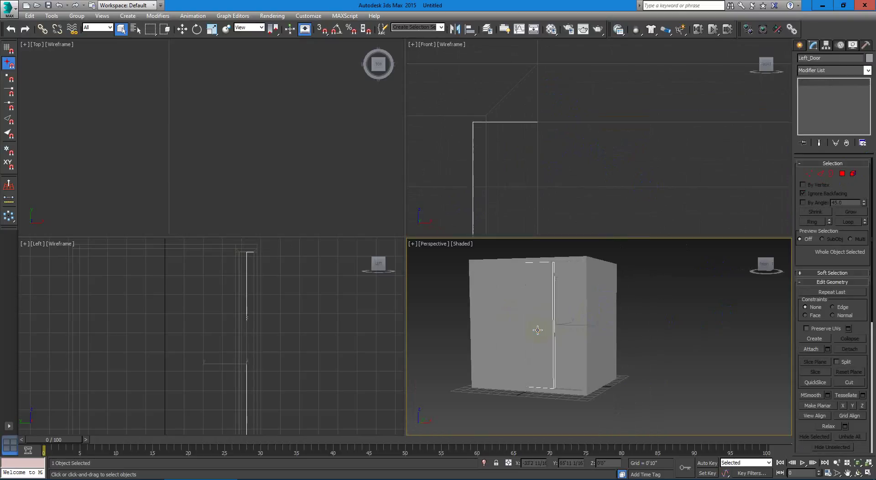
left_click(501, 322)
scroll(526, 287, "up", 3)
mouse_move(588, 295)
middle_mouse_down("alt")
mouse_move(524, 315)
mouse_move(575, 323)
mouse_move(653, 301)
mouse_move(622, 275)
mouse_move(557, 305)
mouse_move(561, 350)
mouse_move(520, 321)
mouse_move(555, 346)
middle_mouse_up("alt")
left_click(457, 250)
left_click(470, 254)
Step: Examine the two door panels and how they meet the ceiling and door frame from several angles
left_click(680, 297)
left_click(529, 317)
left_click(555, 340)
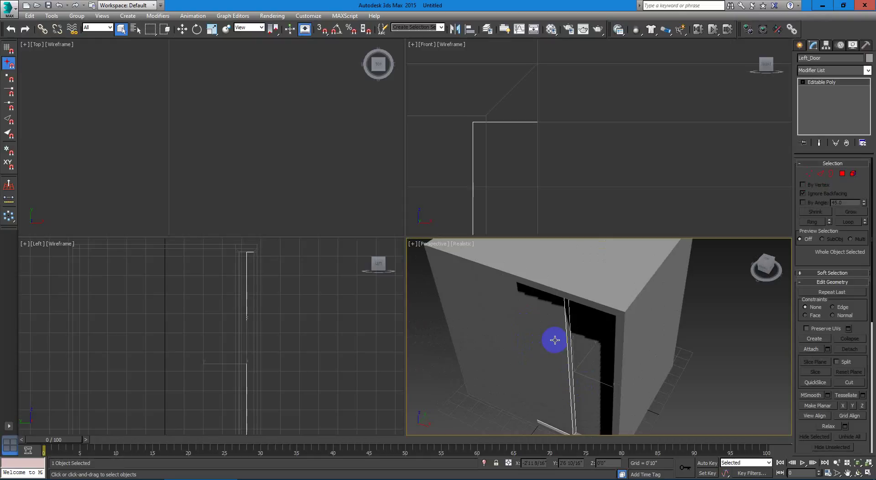
middle_click_drag(555, 340, 591, 322, "alt")
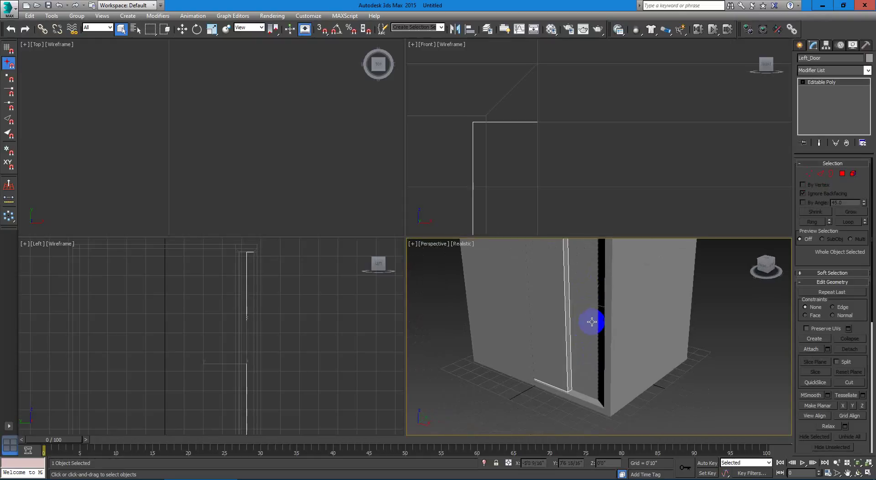
left_click(581, 350)
middle_click_drag(579, 358, 594, 356, "alt")
middle_click_drag(587, 297, 604, 353, "alt")
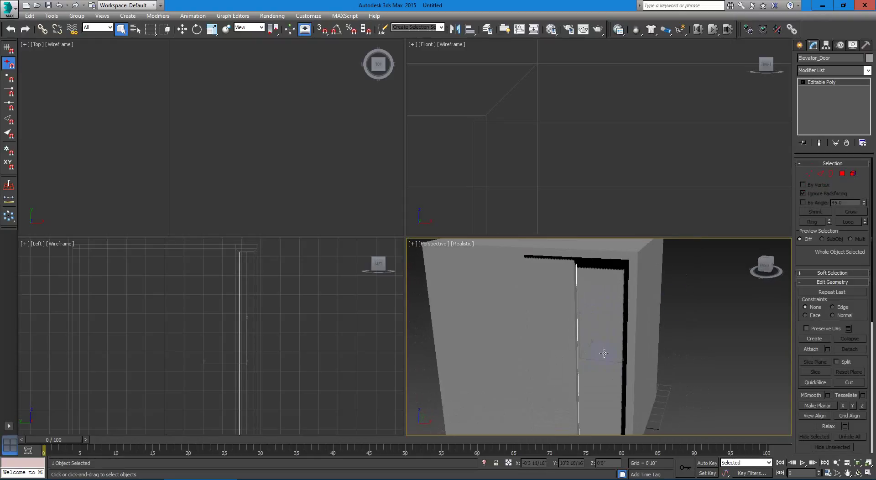
left_click(644, 276)
middle_click_drag(621, 266, 586, 293, "alt")
left_click(584, 334)
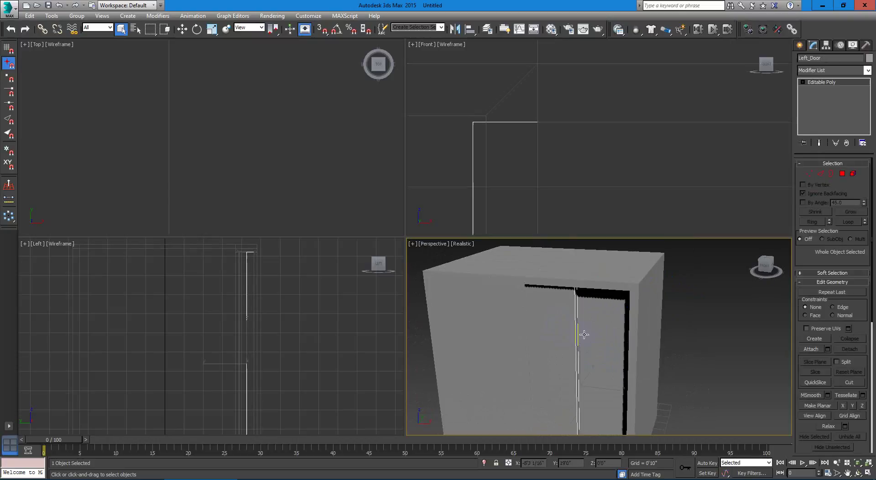
left_click(594, 339)
Step: Hide the ceiling, the right door and the left door to open up the cabin
left_click(597, 285)
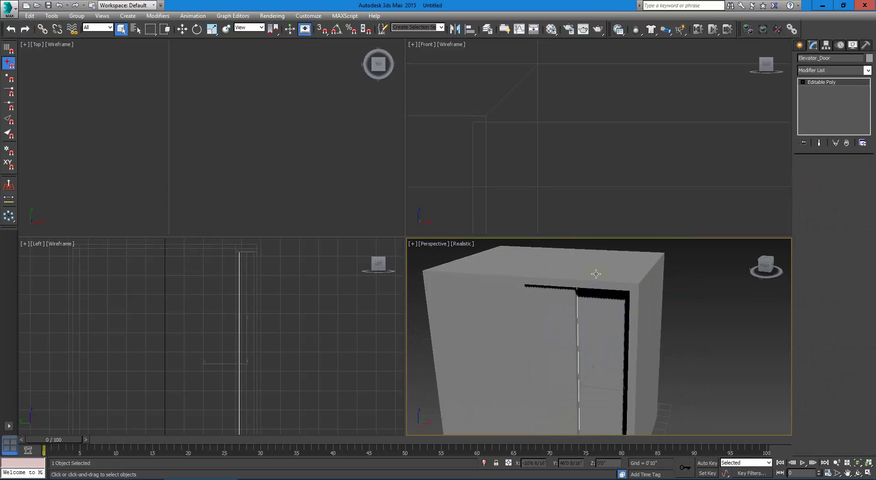
right_click(593, 272)
left_click(617, 246)
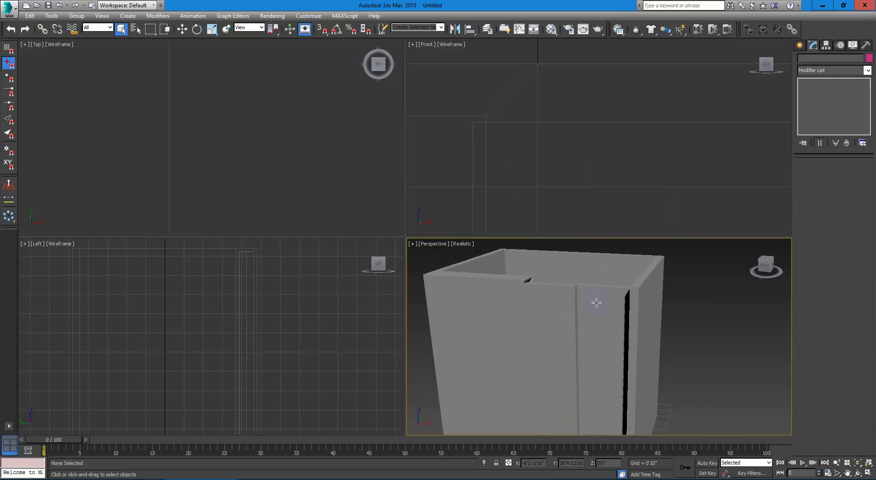
left_click(595, 299)
right_click(595, 297)
left_click(618, 276)
left_click(560, 308)
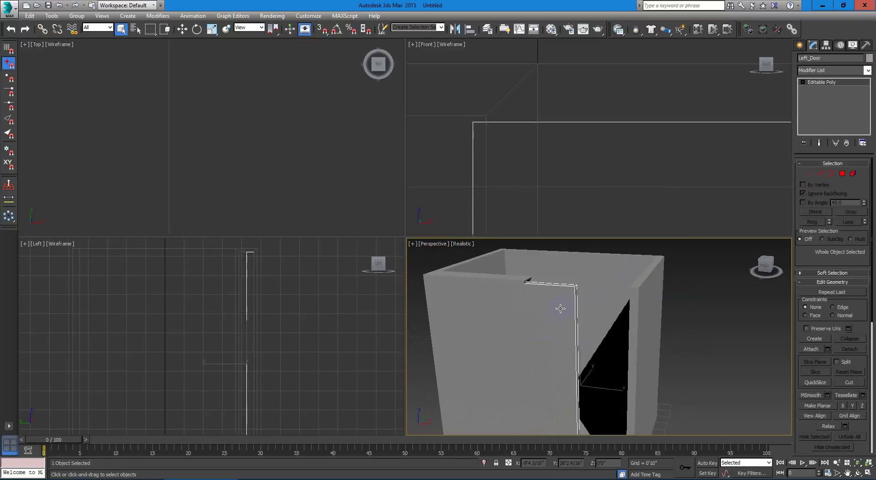
right_click(560, 306)
left_click(580, 281)
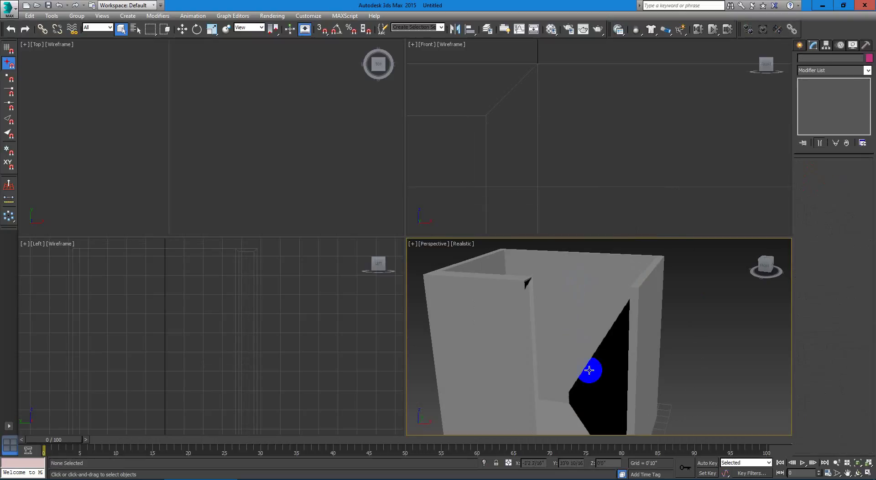
Step: Select the cabin body with its floor and walls and start a Box primitive inside it
middle_click_drag(591, 366, 606, 342, "alt")
left_click(678, 364)
scroll(588, 362, "up", 3)
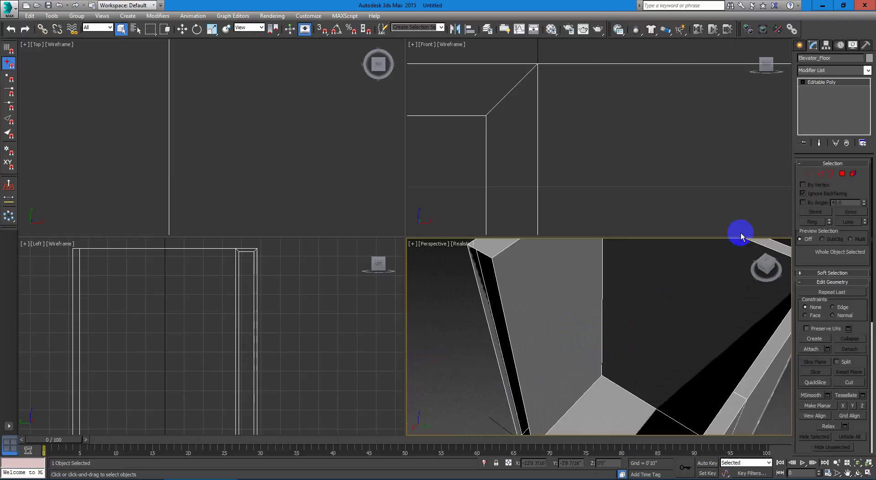
left_click(800, 46)
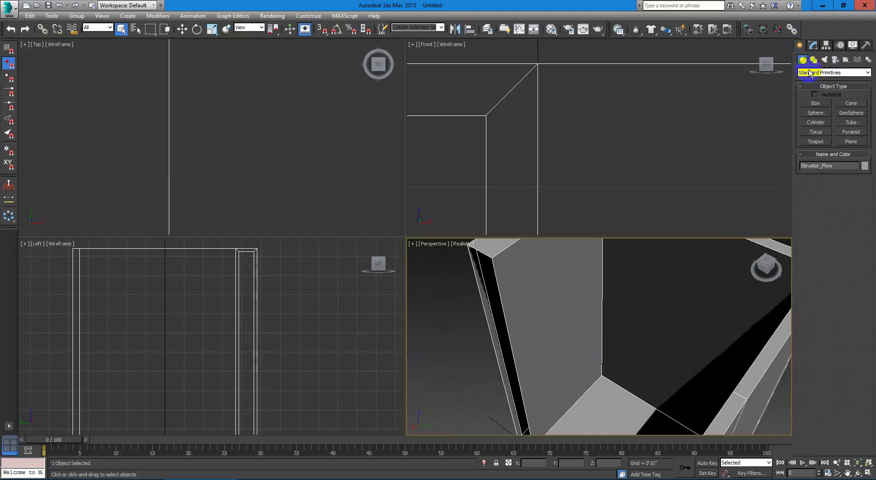
left_click(816, 102)
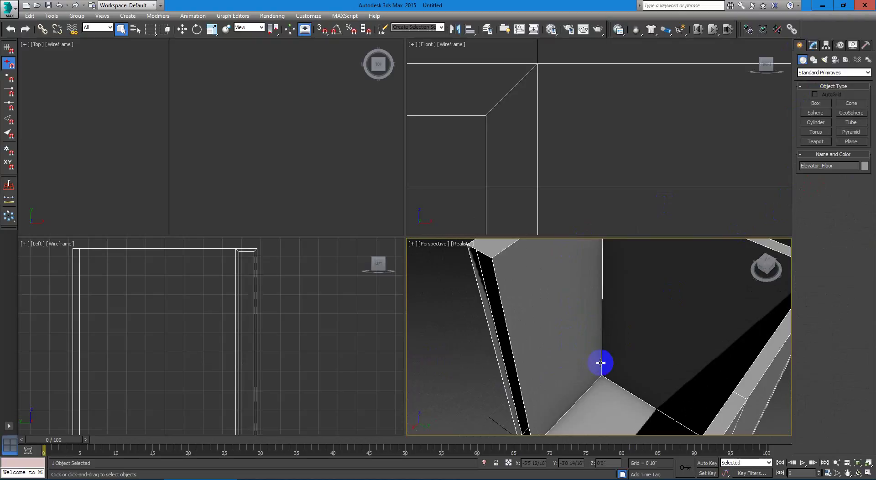
Step: Unhide all the elevator parts and view the whole cabin from outside
middle_click_drag(602, 362, 620, 364, "alt")
right_click(618, 363)
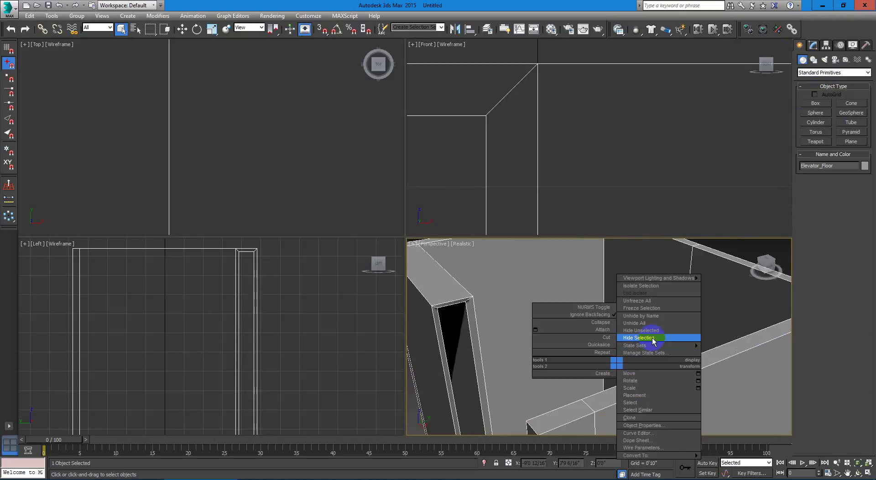
left_click(670, 323)
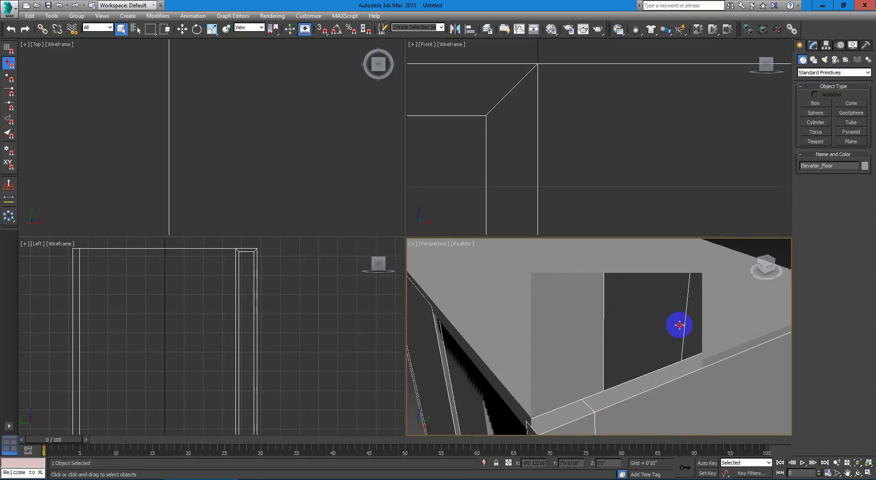
middle_click_drag(614, 353, 490, 355)
scroll(542, 334, "down", 3)
scroll(552, 334, "down", 3)
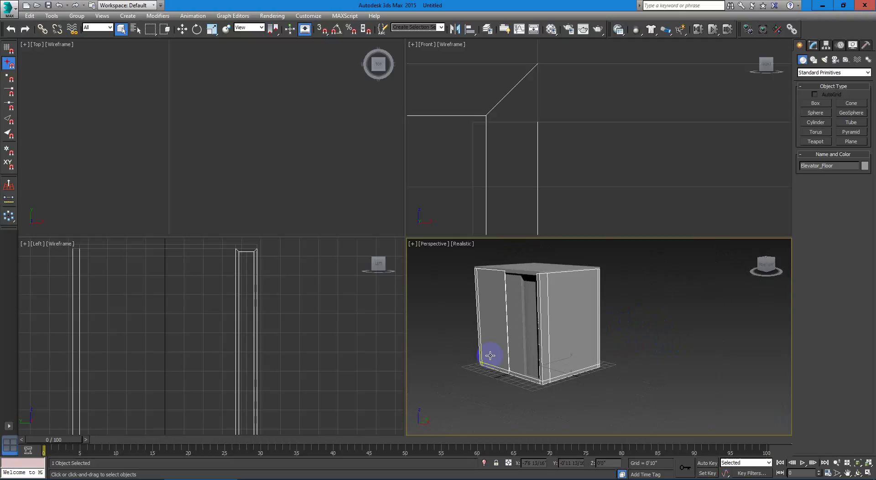